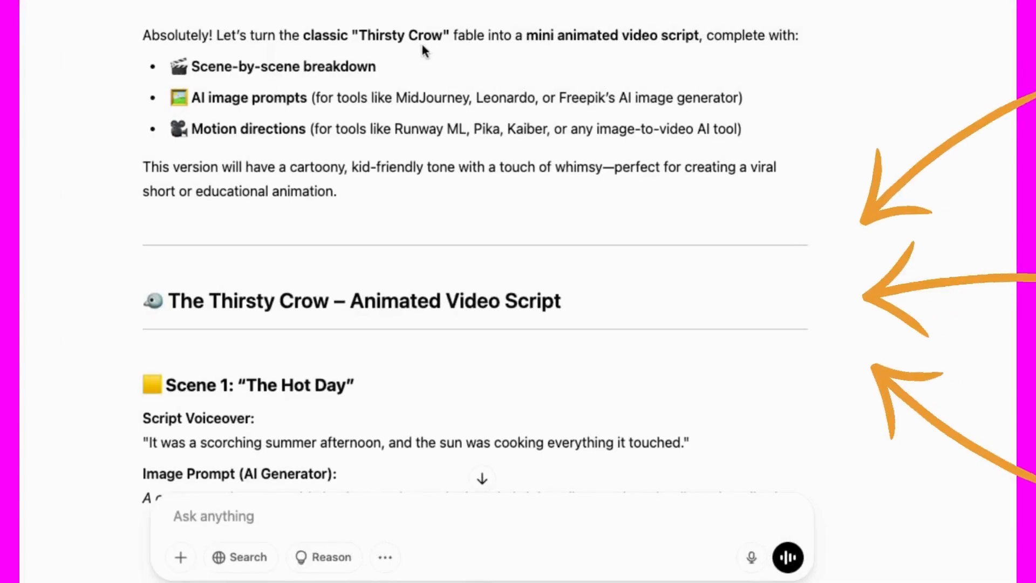
Step: Read the Thirsty Crow script overview and Scene 1's voiceover, image prompt and motion direction, highlighting each part
{"action": "left_click_drag", "start_coordinate": [356, 66], "coordinate": [255, 67]}
{"action": "left_click_drag", "start_coordinate": [206, 98], "coordinate": [248, 100]}
{"action": "left_click_drag", "start_coordinate": [204, 133], "coordinate": [274, 134]}
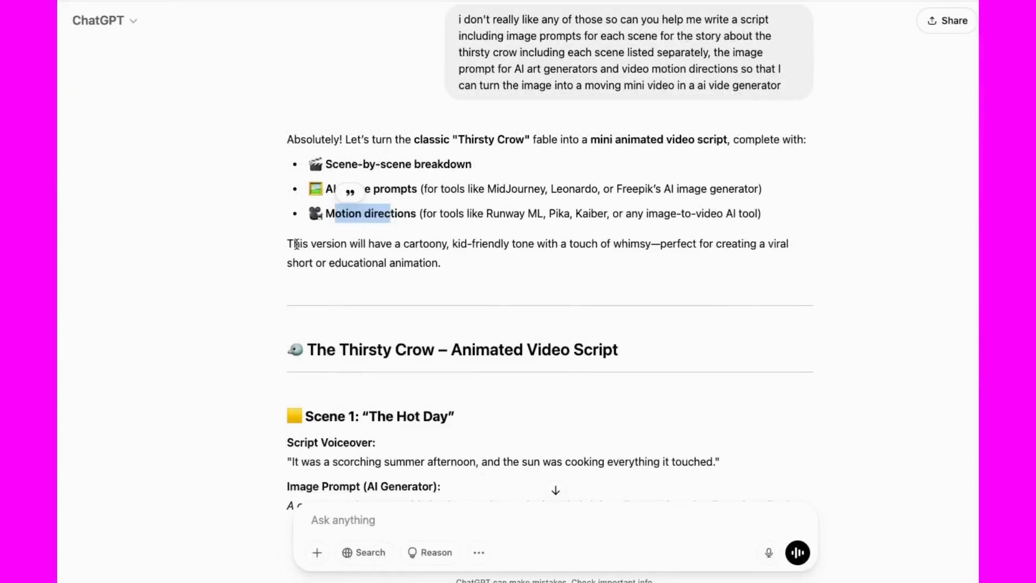
{"action": "scroll", "coordinate": [335, 271], "scroll_direction": "down", "scroll_amount": 4}
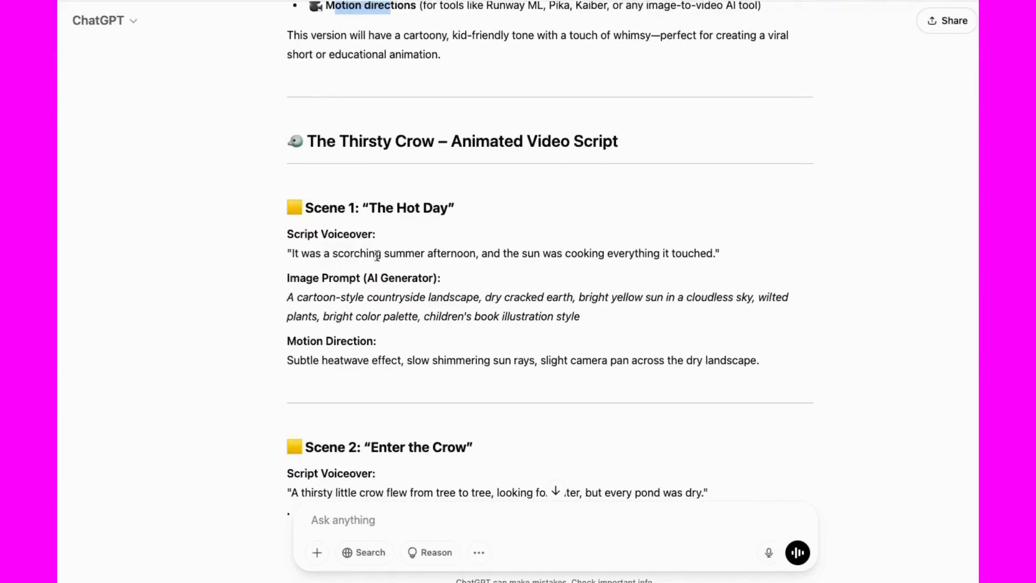
{"action": "scroll", "coordinate": [352, 442], "scroll_direction": "up", "scroll_amount": 3}
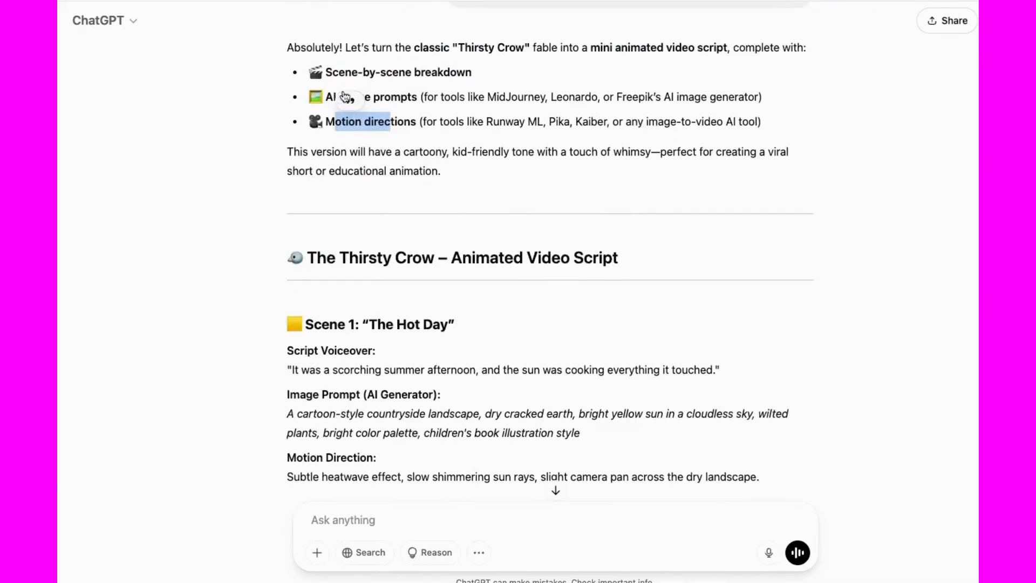
{"action": "left_click_drag", "start_coordinate": [339, 74], "coordinate": [411, 74]}
{"action": "scroll", "coordinate": [402, 361], "scroll_direction": "down", "scroll_amount": 1}
{"action": "scroll", "coordinate": [402, 361], "scroll_direction": "down", "scroll_amount": 1}
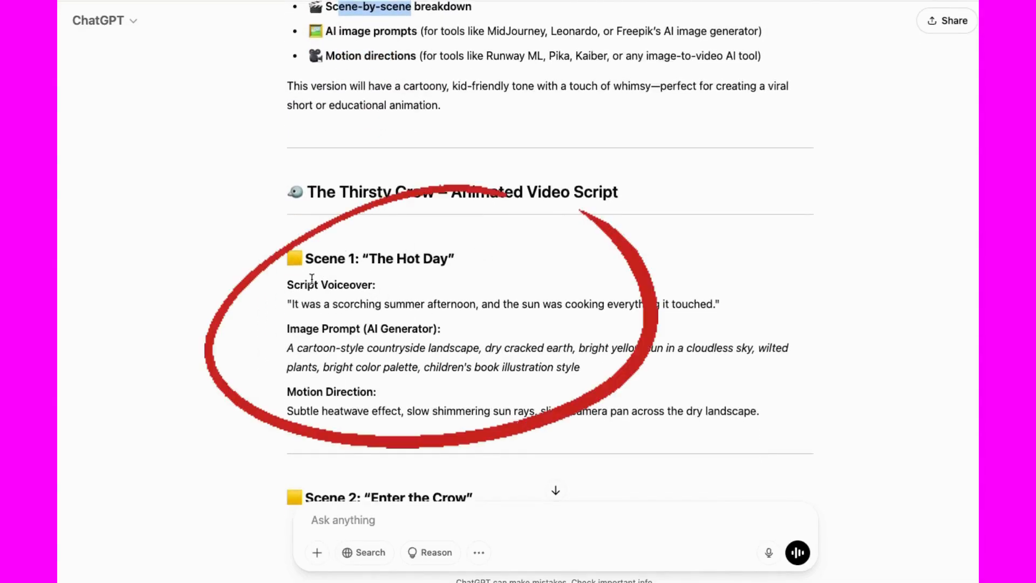
{"action": "left_click_drag", "start_coordinate": [362, 294], "coordinate": [292, 285]}
{"action": "triple_click", "coordinate": [310, 329]}
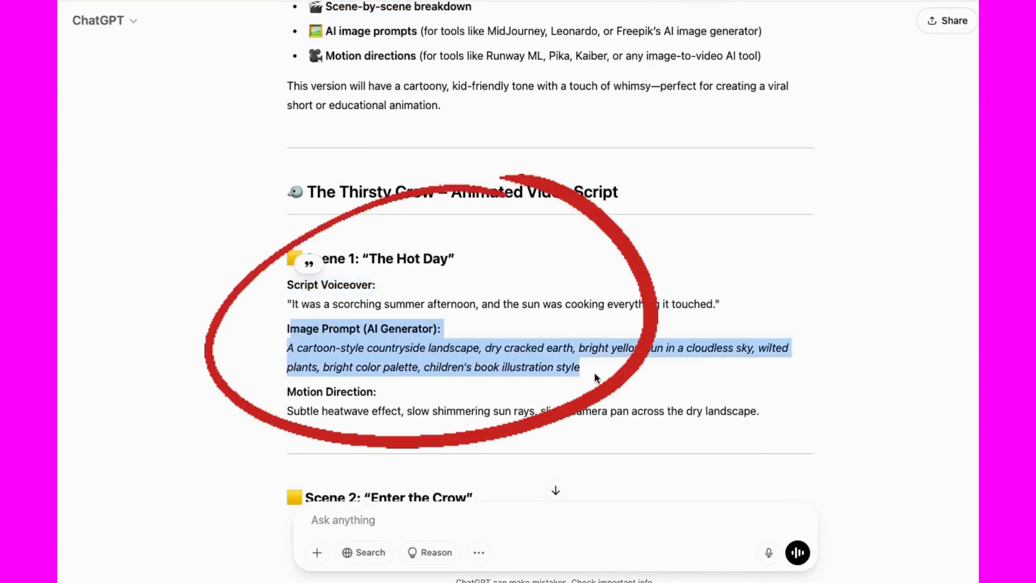
{"action": "left_click", "coordinate": [288, 391]}
{"action": "left_click_drag", "start_coordinate": [288, 391], "coordinate": [713, 437]}
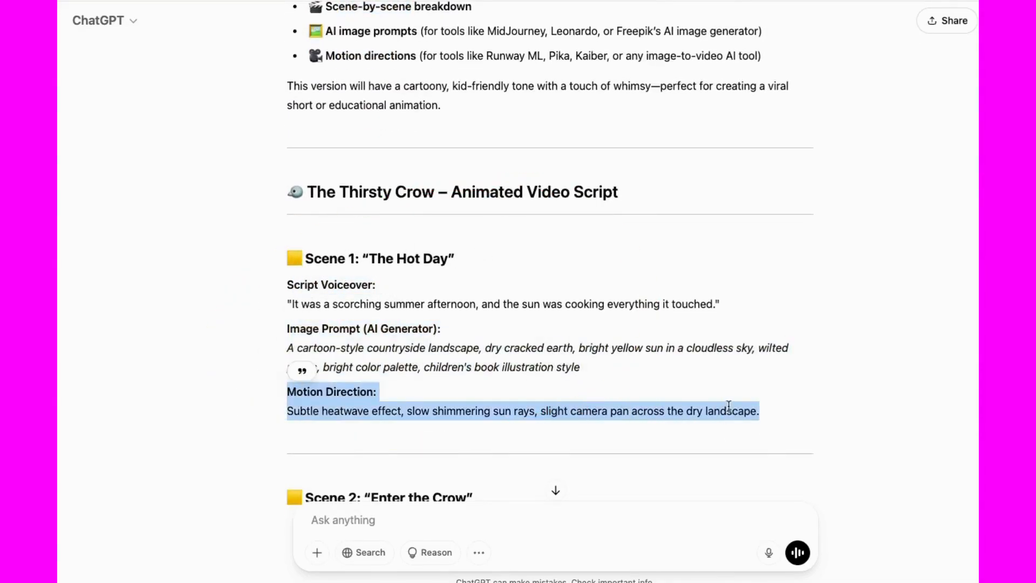
Step: Review the remaining scenes of the Thirsty Crow script through the suggested hashtags, and return to Scene 1
{"action": "scroll", "coordinate": [564, 407], "scroll_direction": "down", "scroll_amount": 5}
{"action": "scroll", "coordinate": [347, 397], "scroll_direction": "down", "scroll_amount": 12}
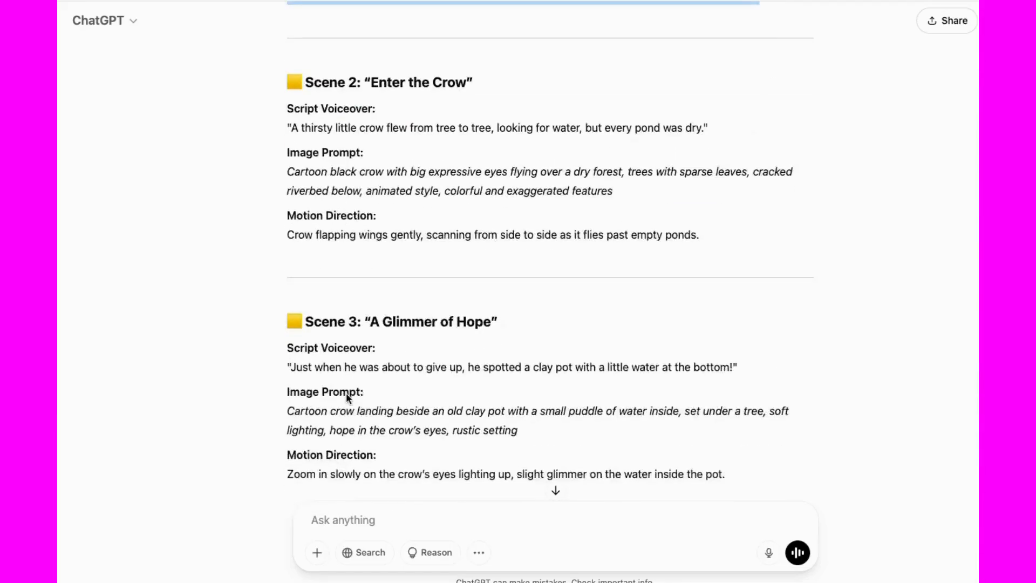
{"action": "scroll", "coordinate": [347, 398], "scroll_direction": "down", "scroll_amount": 10}
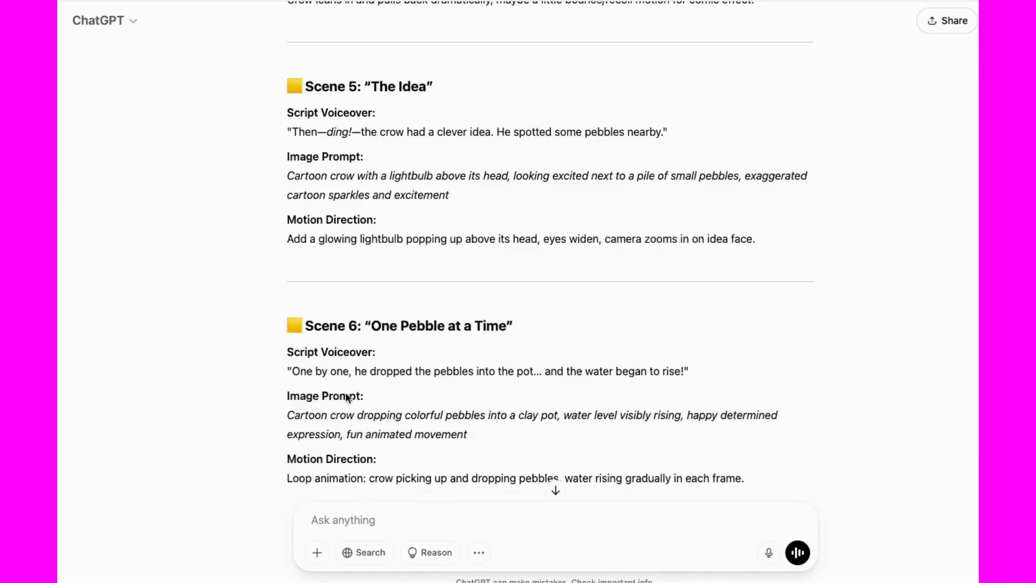
{"action": "scroll", "coordinate": [346, 394], "scroll_direction": "down", "scroll_amount": 5}
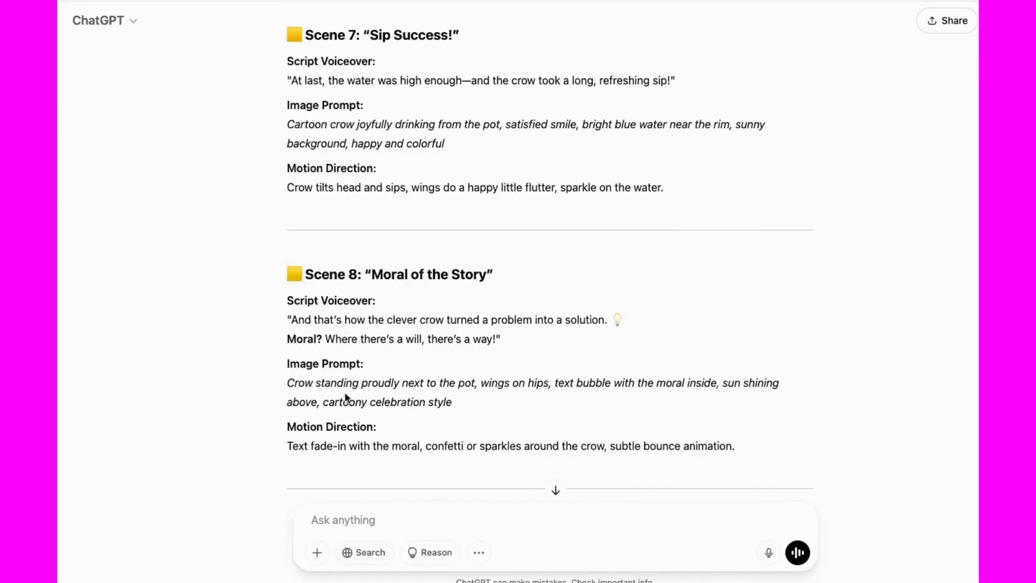
{"action": "scroll", "coordinate": [363, 432], "scroll_direction": "down", "scroll_amount": 3}
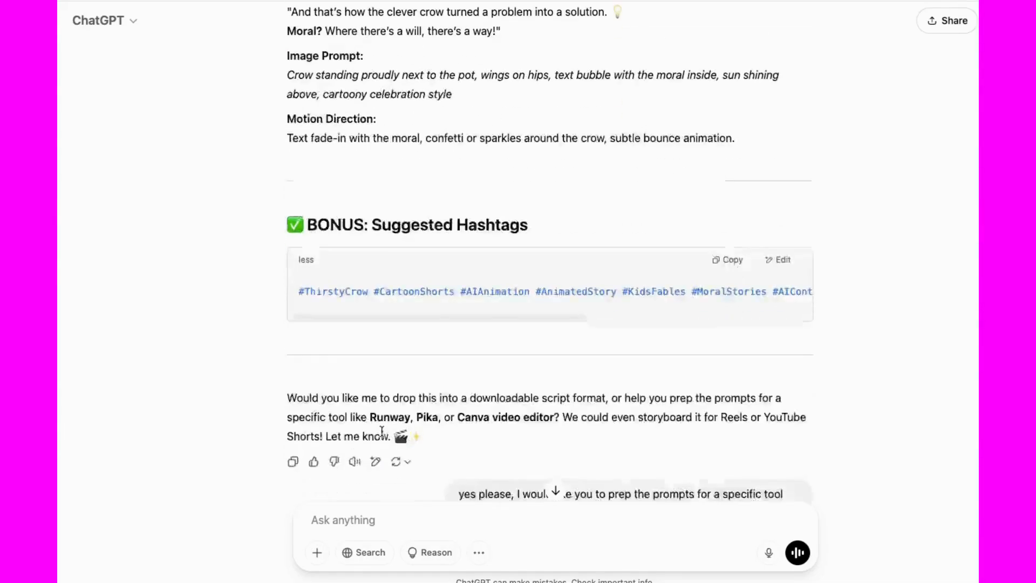
{"action": "scroll", "coordinate": [372, 429], "scroll_direction": "up", "scroll_amount": 7}
{"action": "scroll", "coordinate": [372, 429], "scroll_direction": "up", "scroll_amount": 18}
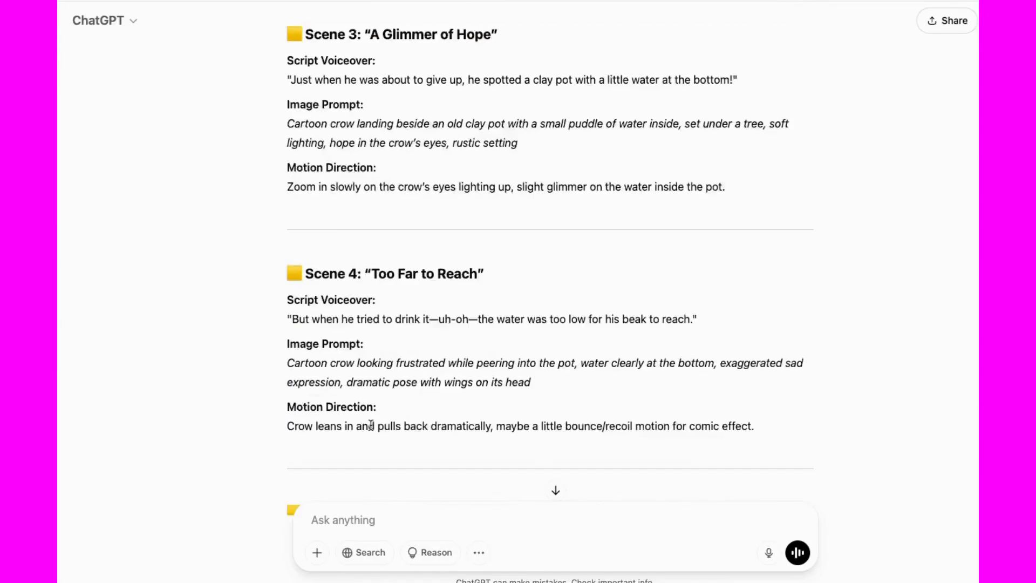
{"action": "scroll", "coordinate": [371, 429], "scroll_direction": "up", "scroll_amount": 1}
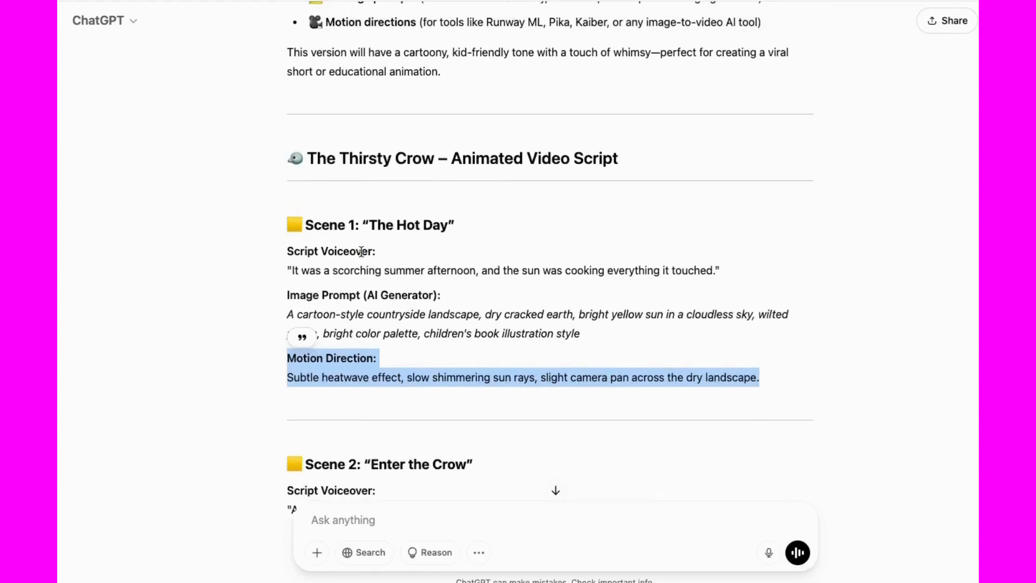
{"action": "left_click", "coordinate": [433, 258]}
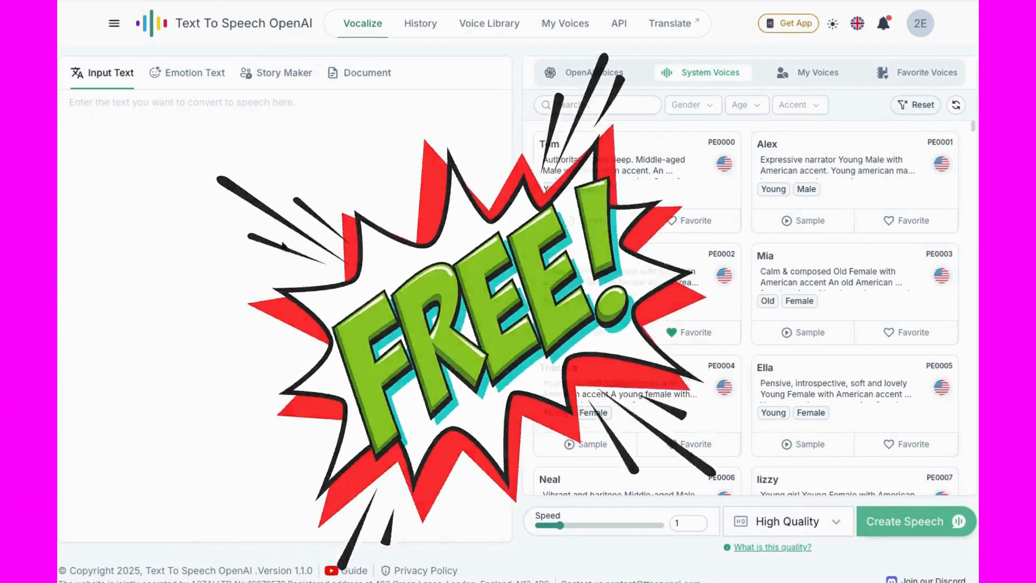
Step: In Text To Speech OpenAI, enter the full thirsty crow narration as input text and select the Silas system voice
{"action": "type", "text": "It was blazing hot. The trees were dry. The ground was dry. The animals were tired. And one little crow was very thirsty. The crow searched high and low, flying from tree to tree... but he saw no water anywhere. Just when he was about to give up, he saw a clay pot on the ground, surrounded by rocks and pebbles. And then the sunlight hit it just right and he noticed there was a little water inside. So the thirsty crow landed beside the pot, ready to get a drink. But the water was too far down—his beak couldn't reach it! He looked around for a moment, thinking how hot it was. Just then, it hit him—he had an idea. He walked over and picked up a pebble nearby, then he walked back to the pot. One by one, he dropped the pebbles into the pot... and the water slowly began to rise! And finally... the water rose enough for him to take a sip. It was the most refreshing sip of water he ever drank! The moral of this story? If you stay clever and keep trying... you'll always find a way to solve your problem."}
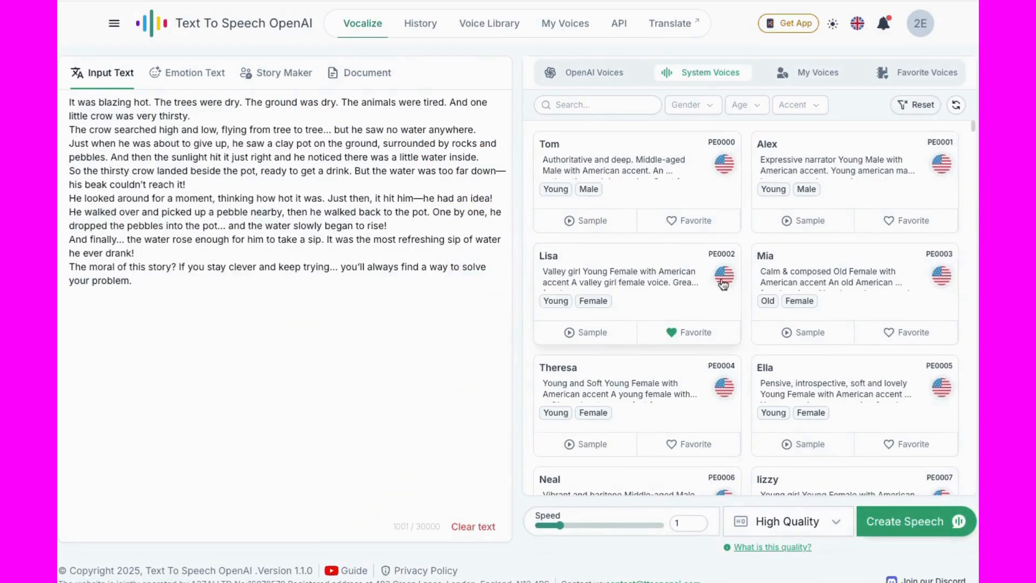
{"action": "scroll", "coordinate": [724, 285], "scroll_direction": "down", "scroll_amount": 8}
{"action": "scroll", "coordinate": [719, 297], "scroll_direction": "up", "scroll_amount": 12}
{"action": "scroll", "coordinate": [593, 337], "scroll_direction": "down", "scroll_amount": 9}
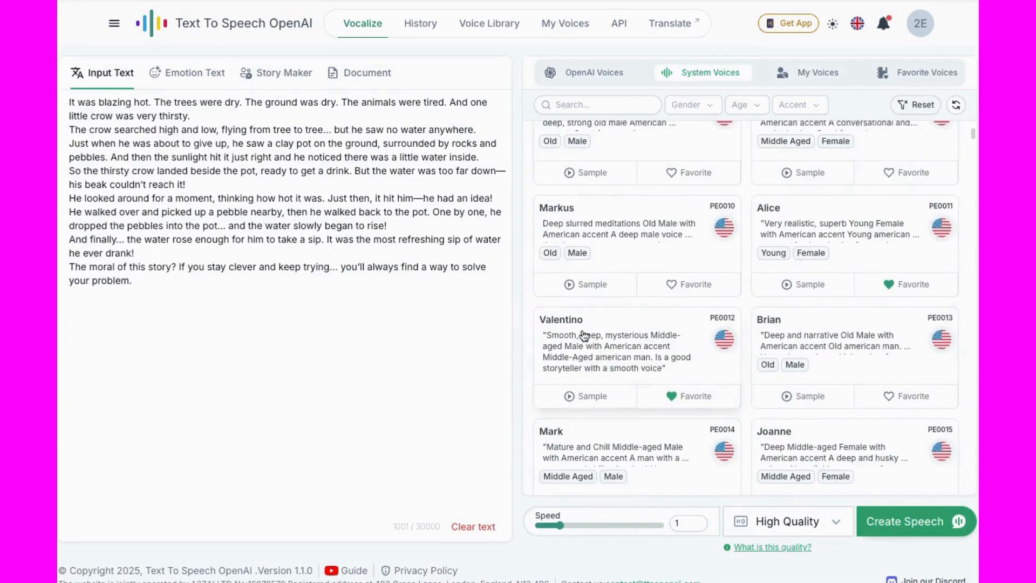
{"action": "scroll", "coordinate": [585, 336], "scroll_direction": "down", "scroll_amount": 10}
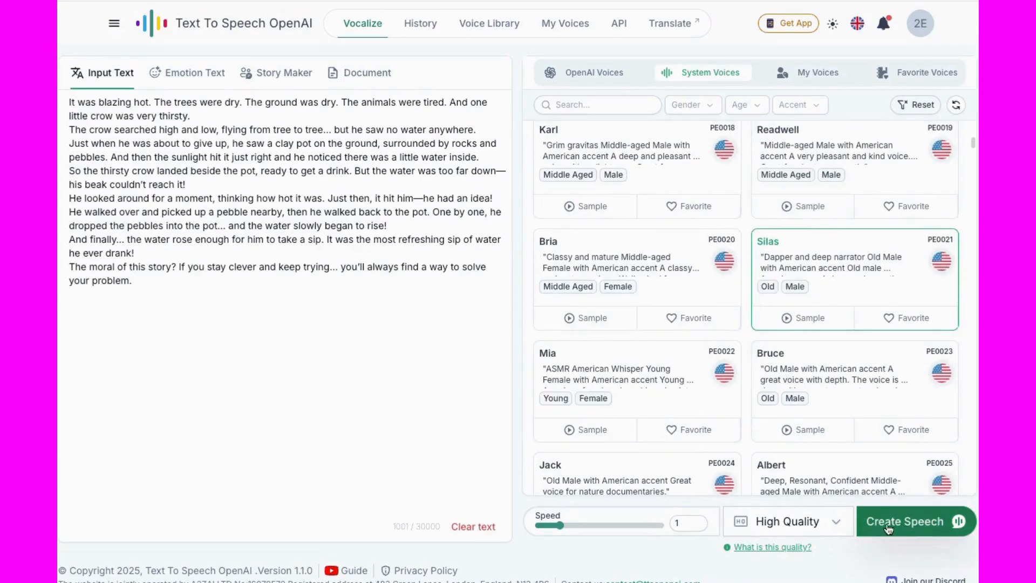
Step: Create the High Quality speech at speed 1.01 and open the vocalization history
{"action": "mouse_move", "coordinate": [559, 528]}
{"action": "left_mouse_down"}
{"action": "mouse_move", "coordinate": [604, 527]}
{"action": "mouse_move", "coordinate": [563, 531]}
{"action": "left_mouse_up"}
{"action": "left_click", "coordinate": [916, 522]}
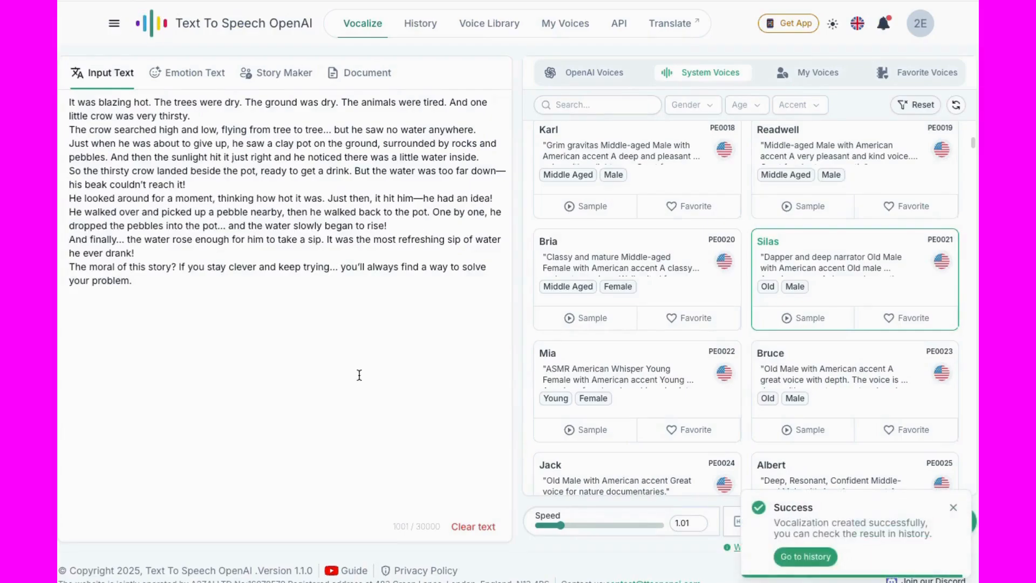
{"action": "left_click", "coordinate": [833, 565]}
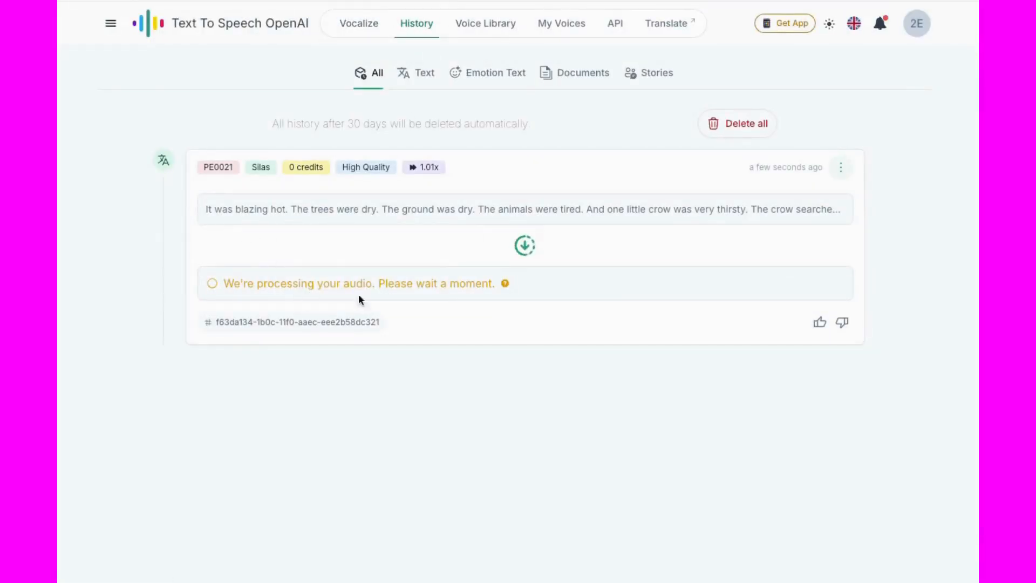
{"action": "left_click_drag", "start_coordinate": [223, 282], "coordinate": [396, 283]}
{"action": "left_click", "coordinate": [537, 264]}
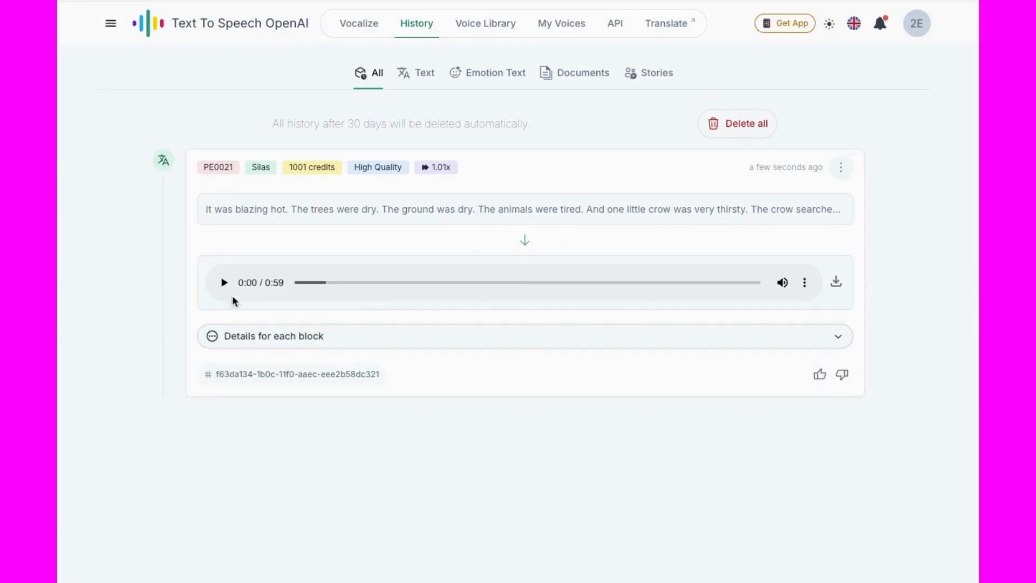
Step: Download the crow narration audio, play it back, and return to the Vocalize page
{"action": "left_click", "coordinate": [837, 283]}
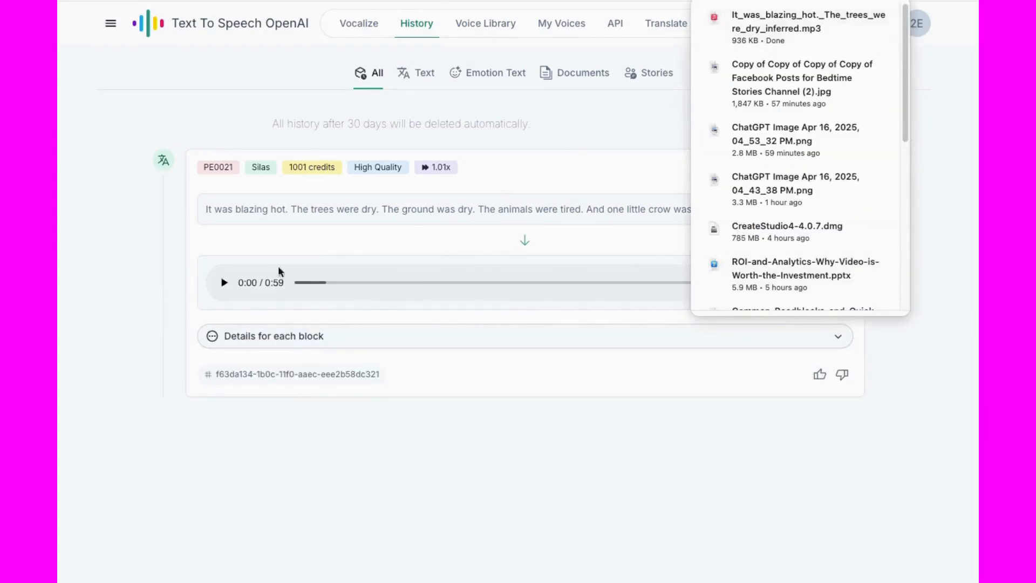
{"action": "left_click", "coordinate": [224, 283]}
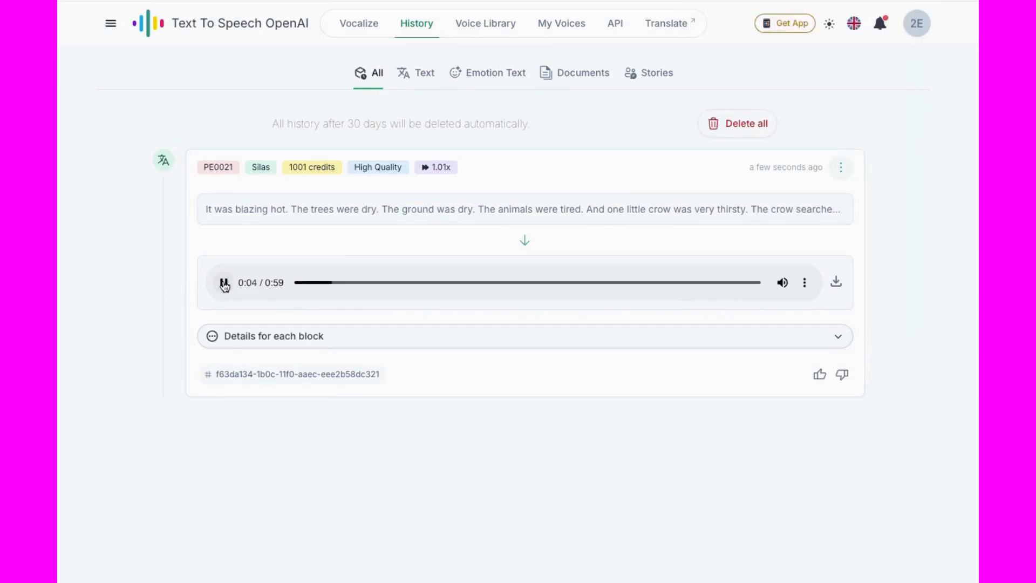
{"action": "left_click", "coordinate": [361, 23]}
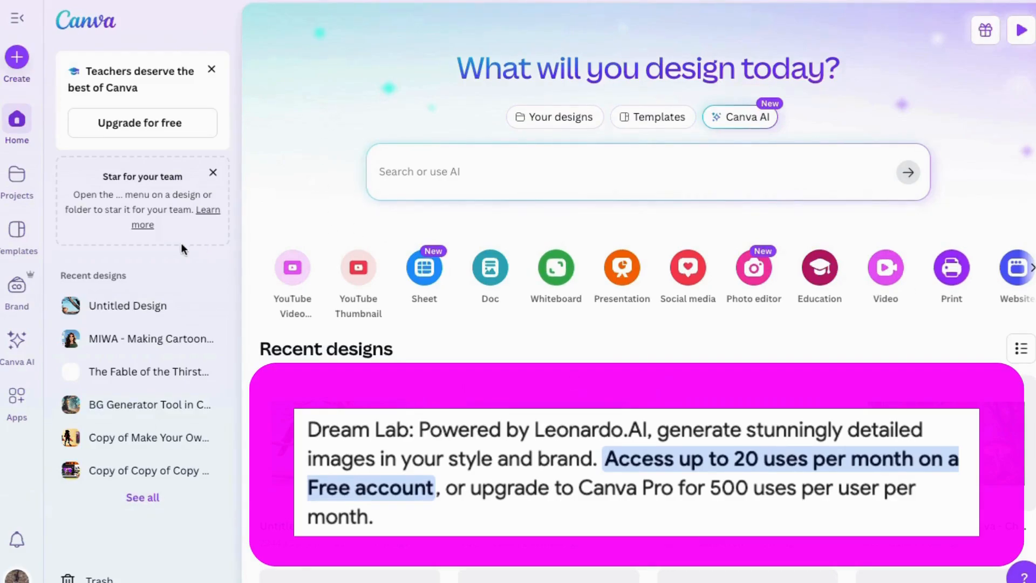
Step: Switch to Canva, start creating an image with Canva AI, and browse the previously generated crow images
{"action": "left_click", "coordinate": [17, 342]}
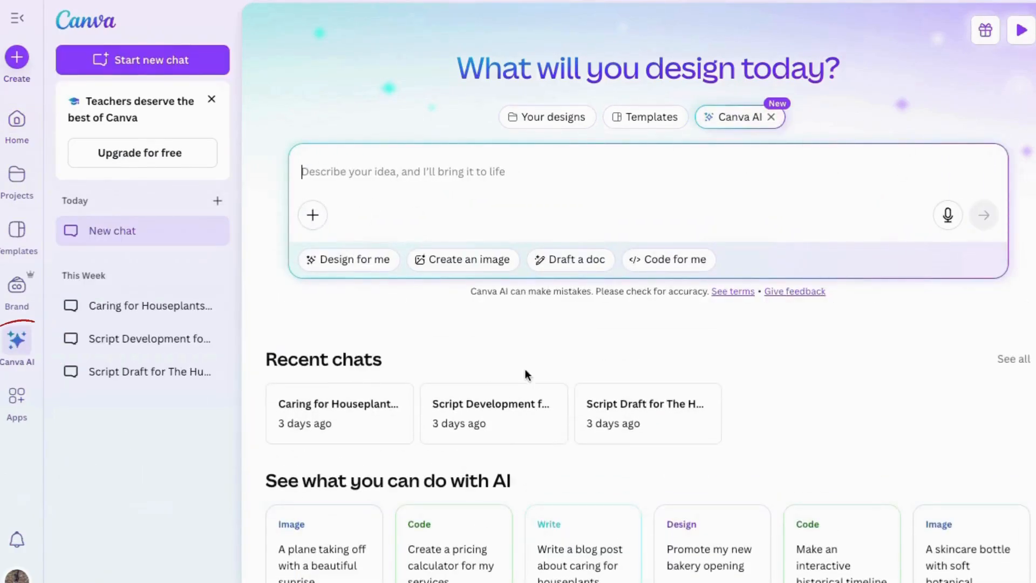
{"action": "left_click", "coordinate": [470, 261]}
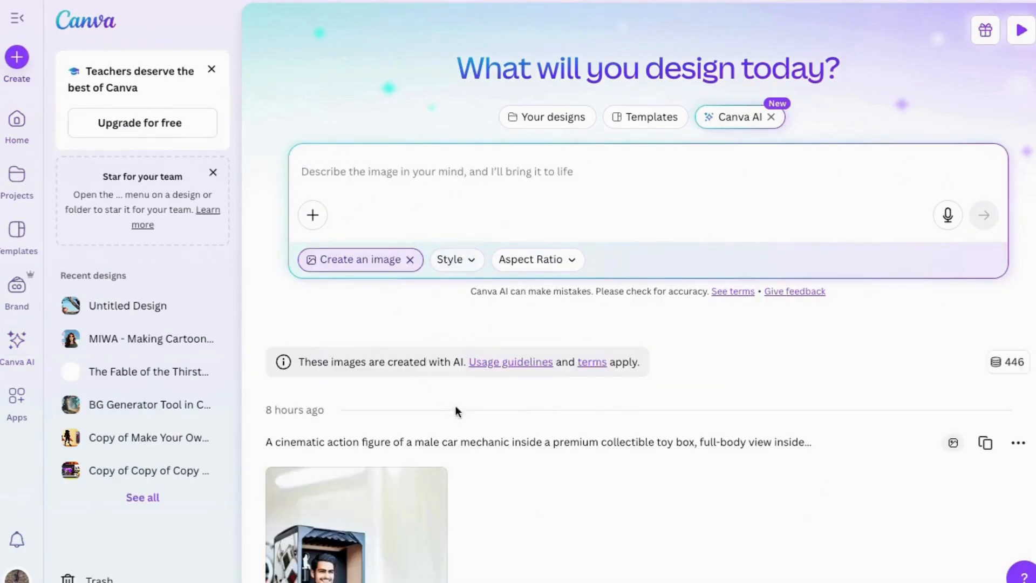
{"action": "scroll", "coordinate": [627, 404], "scroll_direction": "down", "scroll_amount": 10}
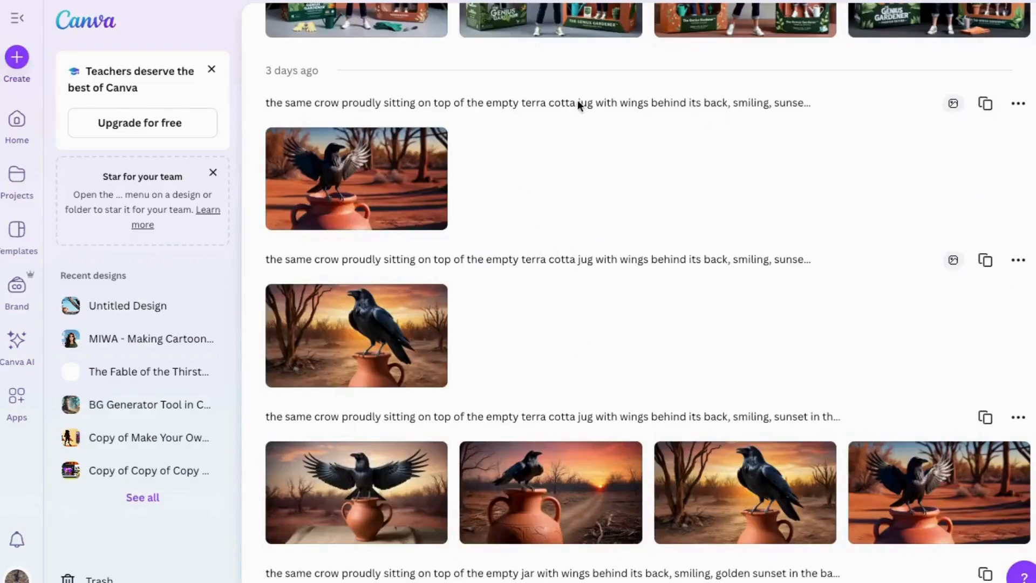
{"action": "scroll", "coordinate": [612, 357], "scroll_direction": "down", "scroll_amount": 15}
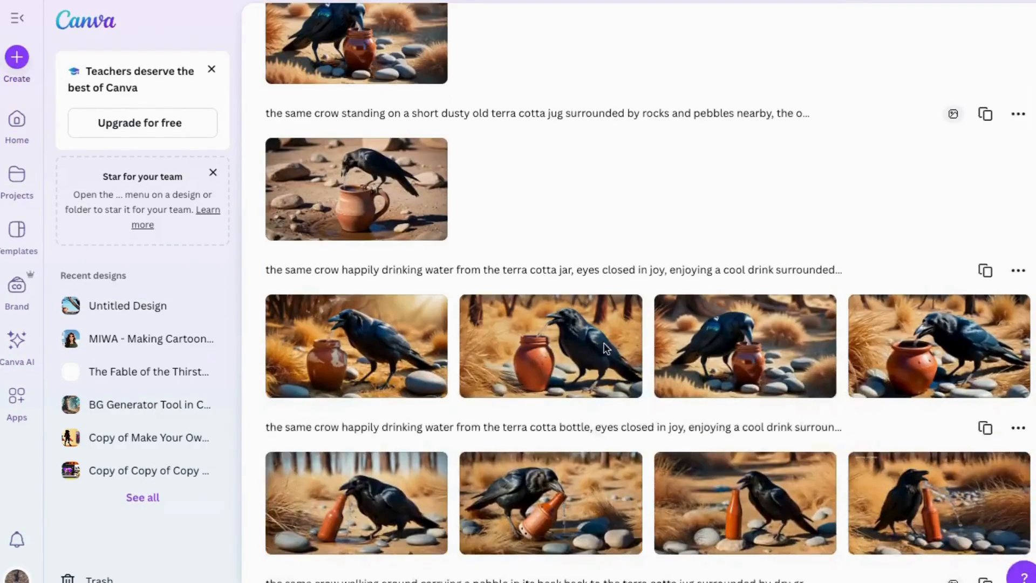
{"action": "scroll", "coordinate": [608, 365], "scroll_direction": "down", "scroll_amount": 12}
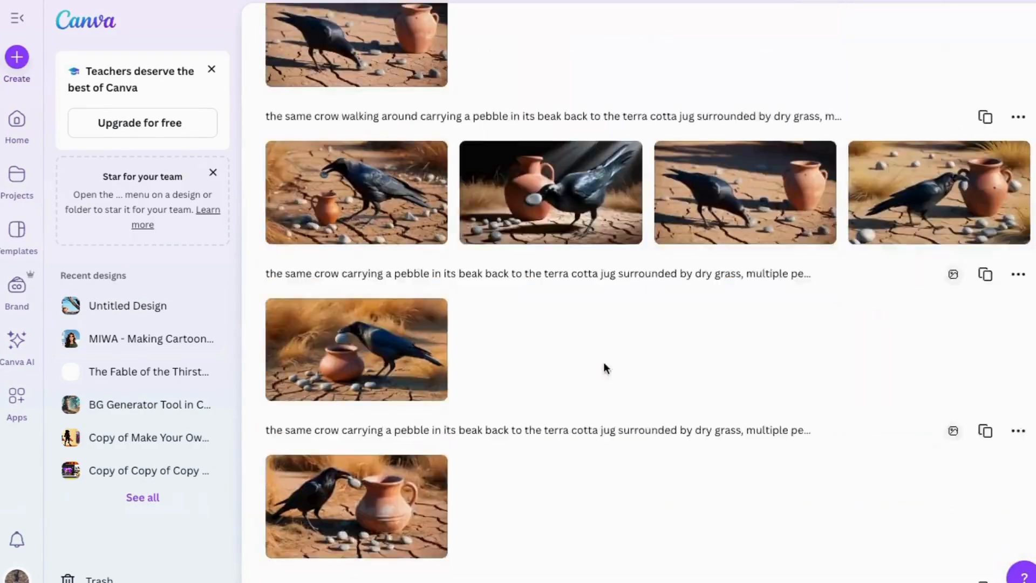
{"action": "scroll", "coordinate": [603, 364], "scroll_direction": "down", "scroll_amount": 12}
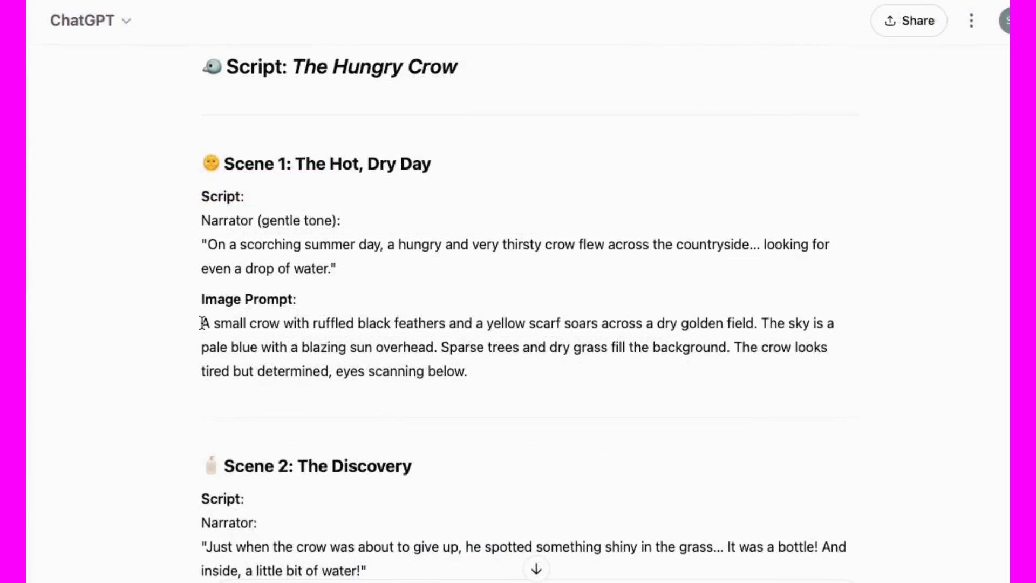
Step: Switch to ChatGPT and copy the Scene 1 image prompt from the Hungry Crow script
{"action": "left_click_drag", "start_coordinate": [203, 323], "coordinate": [562, 372]}
{"action": "key", "text": "ctrl+c"}
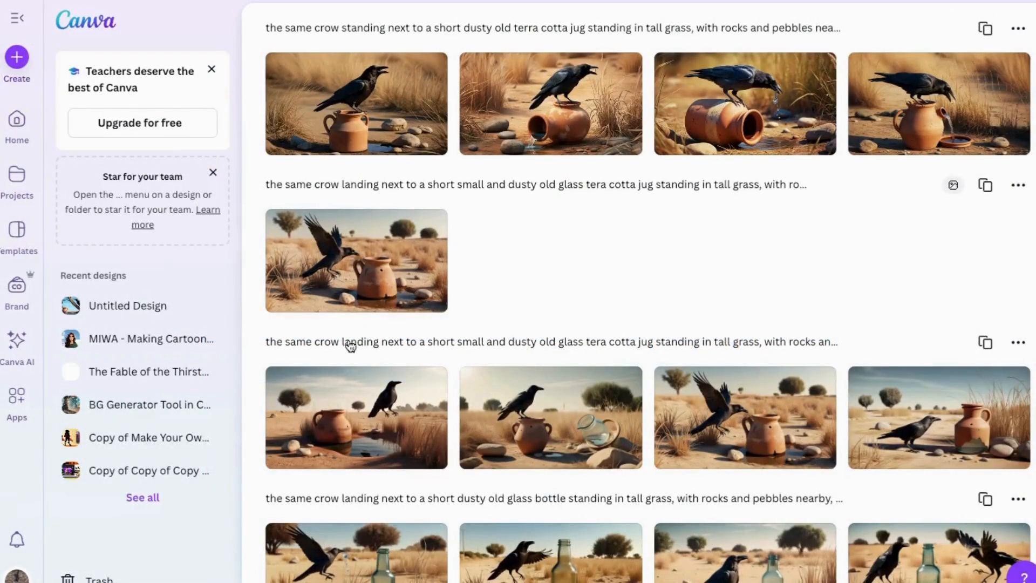
Step: In Canva, preview the earlier image of a crow landing beside a terracotta jug, close it, and look through more crow images
{"action": "left_click", "coordinate": [351, 409]}
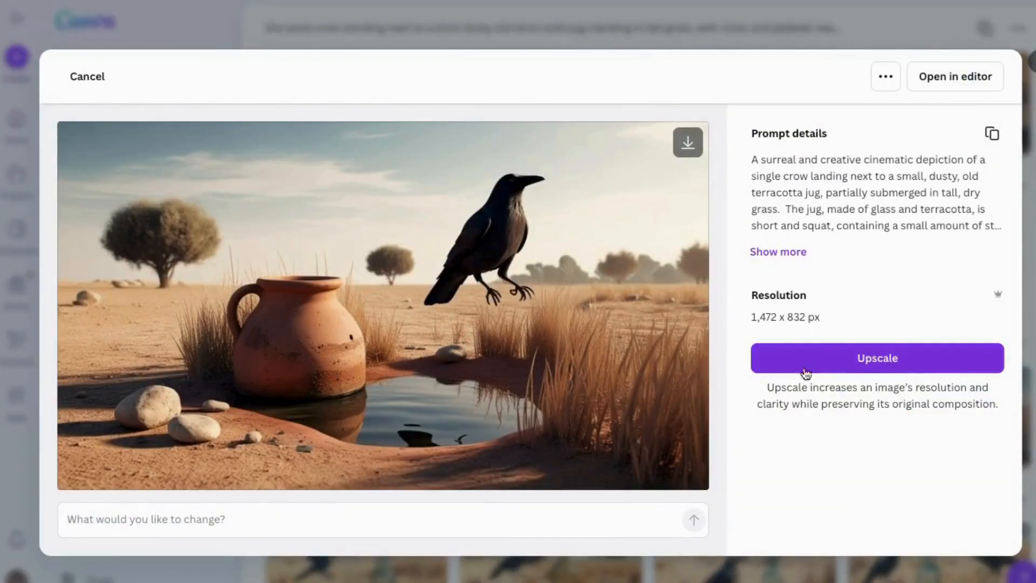
{"action": "left_click", "coordinate": [1034, 62]}
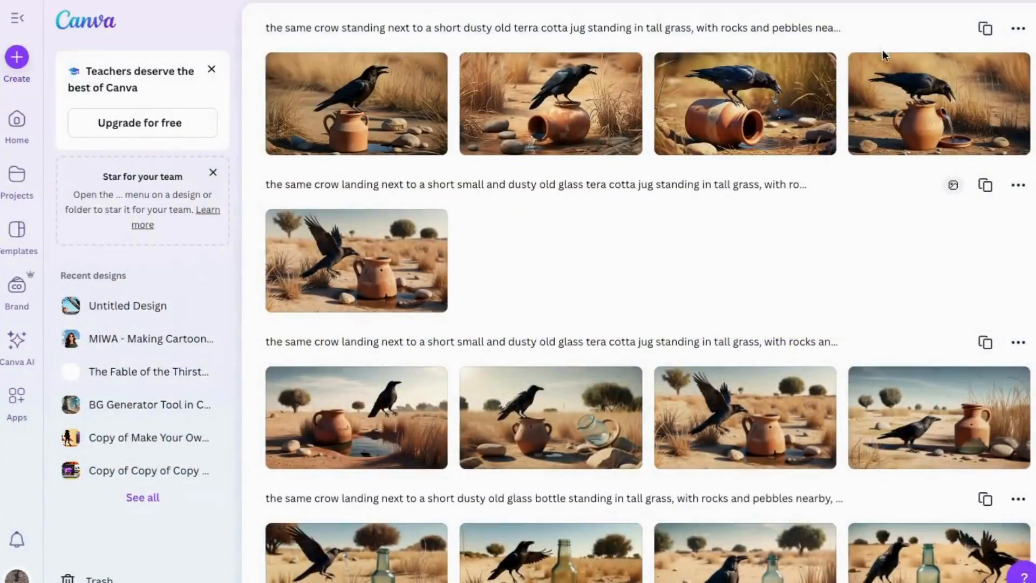
{"action": "scroll", "coordinate": [494, 312], "scroll_direction": "down", "scroll_amount": 10}
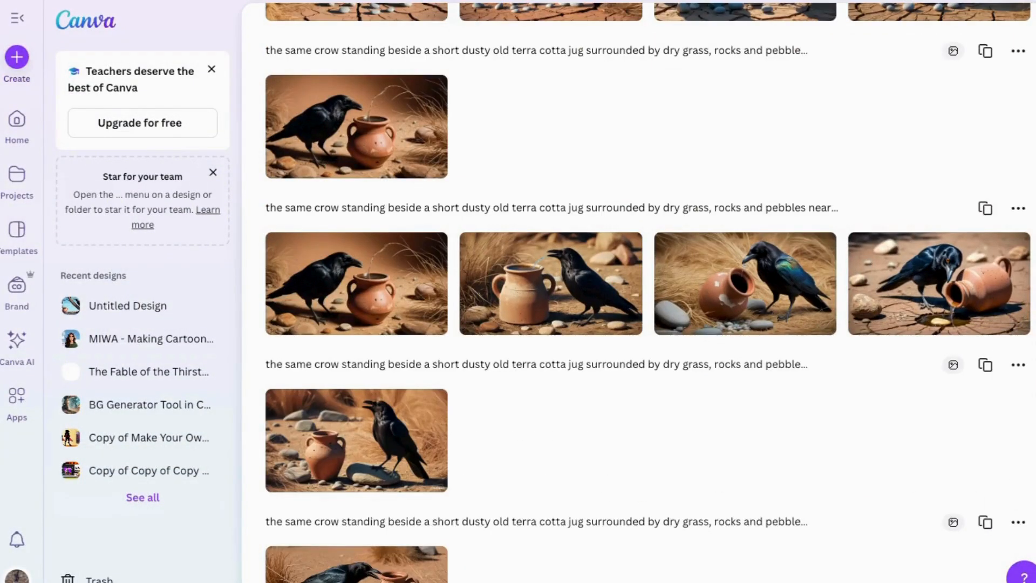
Step: Paste the copied prompt about the small crow with a yellow scarf into Canva AI's image description
{"action": "scroll", "coordinate": [416, 405], "scroll_direction": "up", "scroll_amount": 15}
{"action": "left_click", "coordinate": [316, 177]}
{"action": "key", "text": "ctrl+v"}
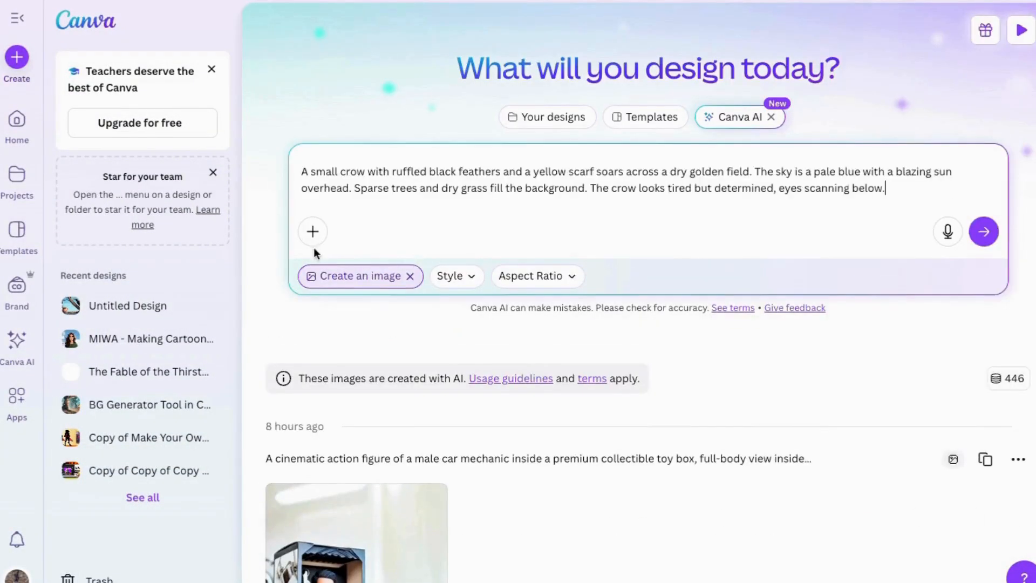
Step: Check the aspect ratio options, set the image style to Creative, and generate the images of the crow with the yellow scarf
{"action": "left_click", "coordinate": [532, 276]}
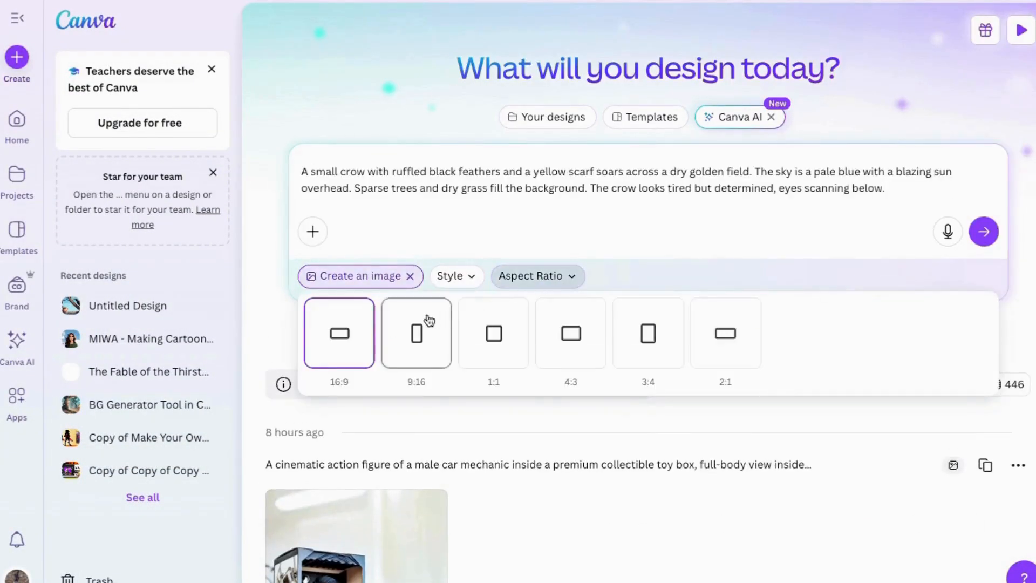
{"action": "left_click", "coordinate": [453, 278]}
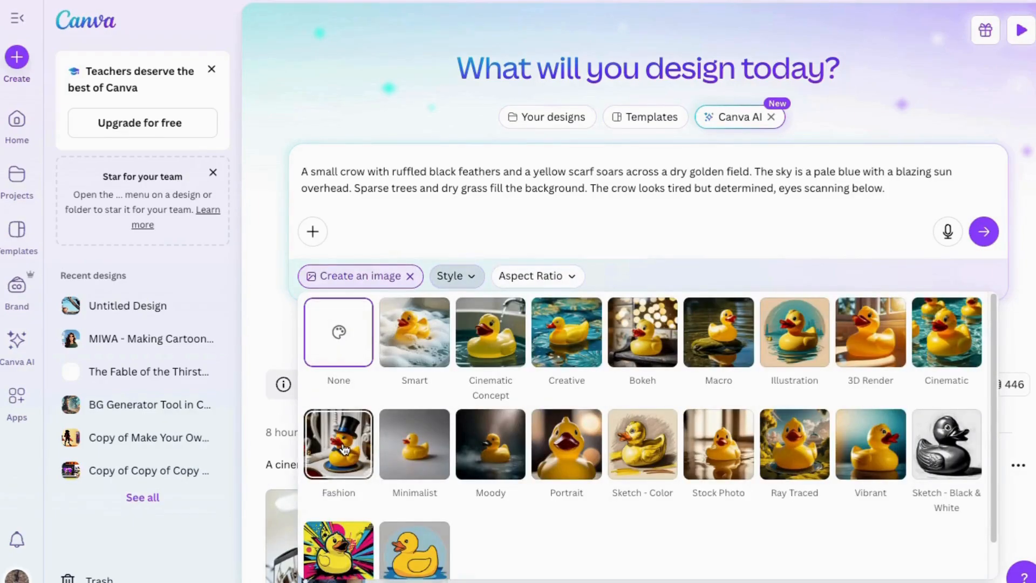
{"action": "left_click", "coordinate": [342, 445]}
{"action": "left_click", "coordinate": [475, 276]}
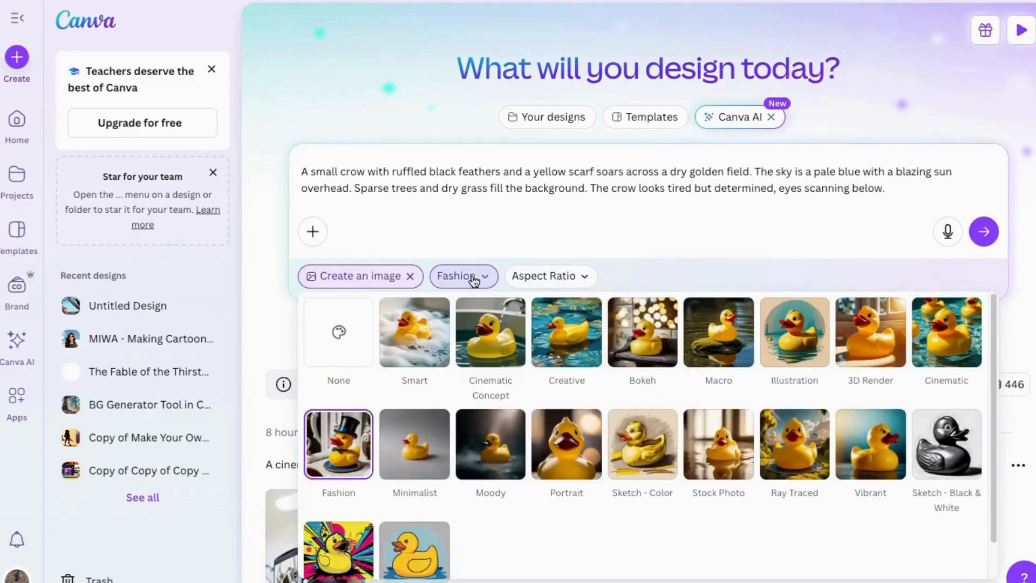
{"action": "left_click", "coordinate": [567, 332]}
{"action": "left_click", "coordinate": [990, 239]}
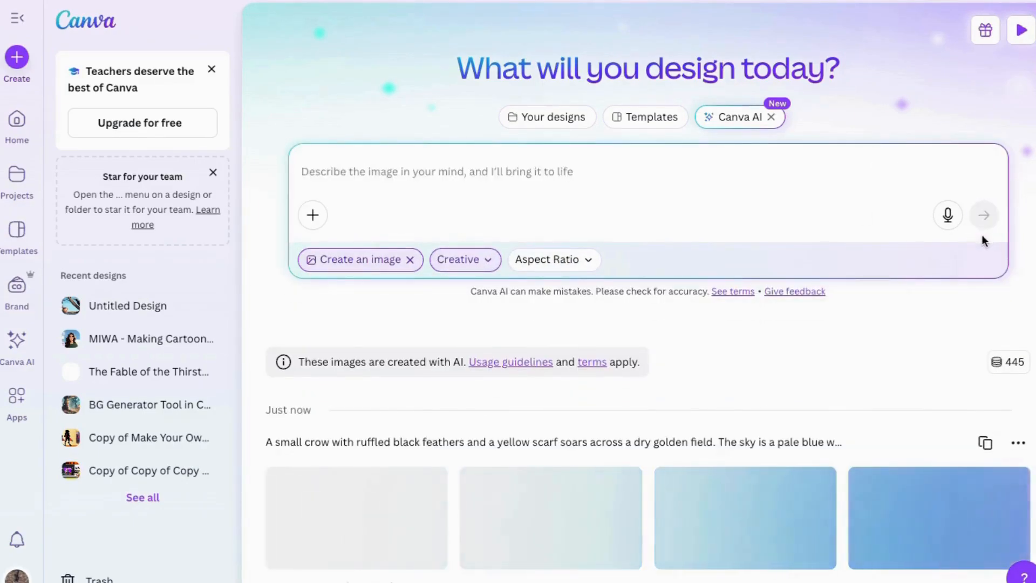
{"action": "scroll", "coordinate": [810, 338], "scroll_direction": "down", "scroll_amount": 3}
{"action": "scroll", "coordinate": [808, 330], "scroll_direction": "up", "scroll_amount": 4}
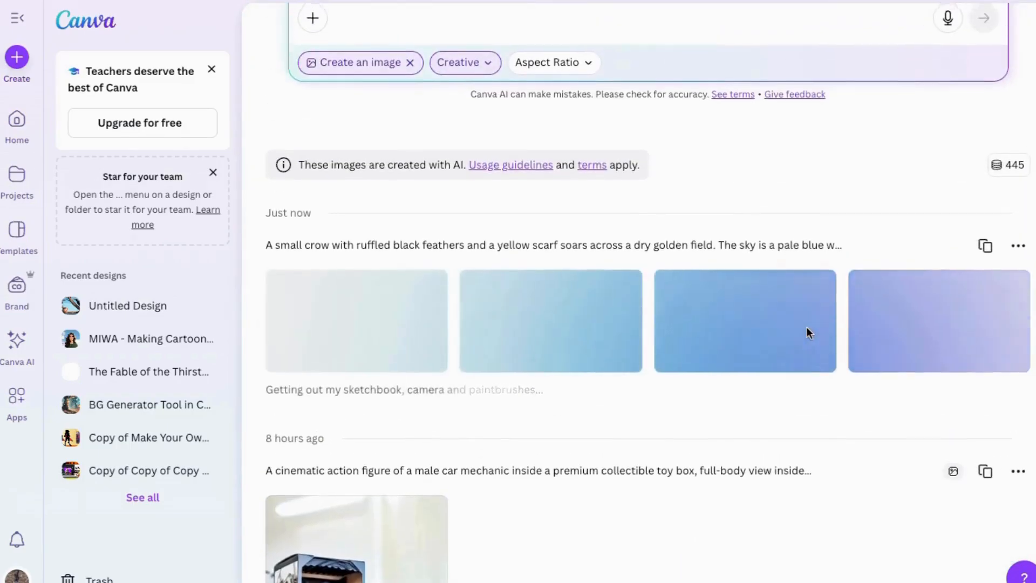
{"action": "scroll", "coordinate": [377, 382], "scroll_direction": "up", "scroll_amount": 3}
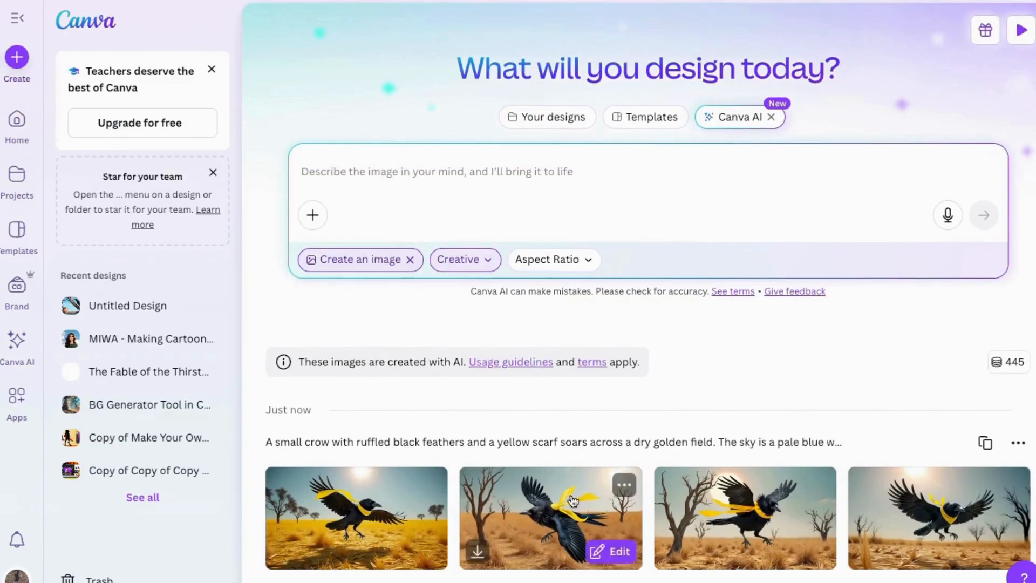
Step: Preview each of the four newly generated images of the crow flying over the dry field, closing each one
{"action": "scroll", "coordinate": [783, 475], "scroll_direction": "down", "scroll_amount": 1}
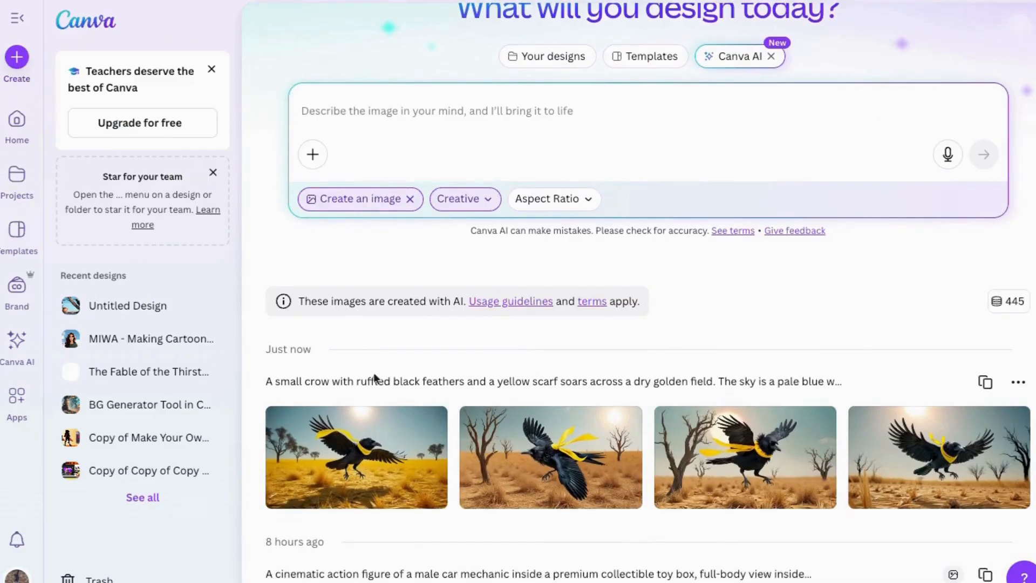
{"action": "left_click", "coordinate": [378, 448]}
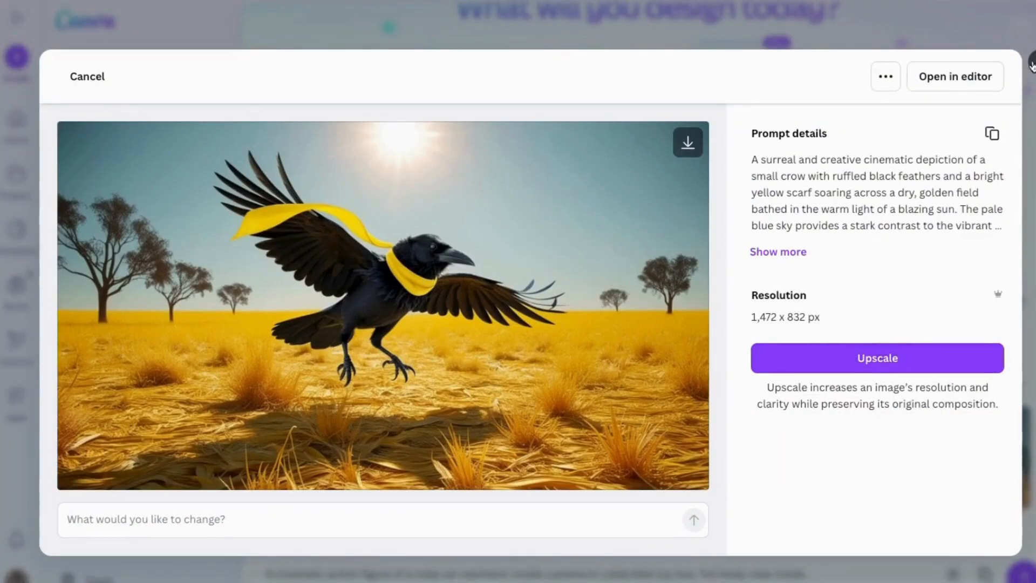
{"action": "key", "text": "Escape"}
{"action": "left_click", "coordinate": [548, 465]}
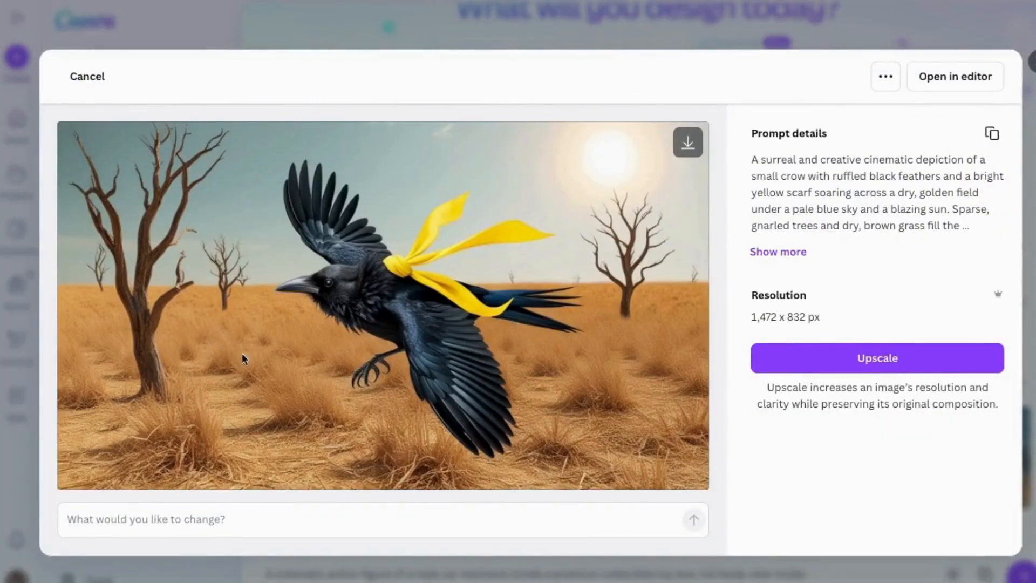
{"action": "key", "text": "Escape"}
{"action": "left_click", "coordinate": [729, 458]}
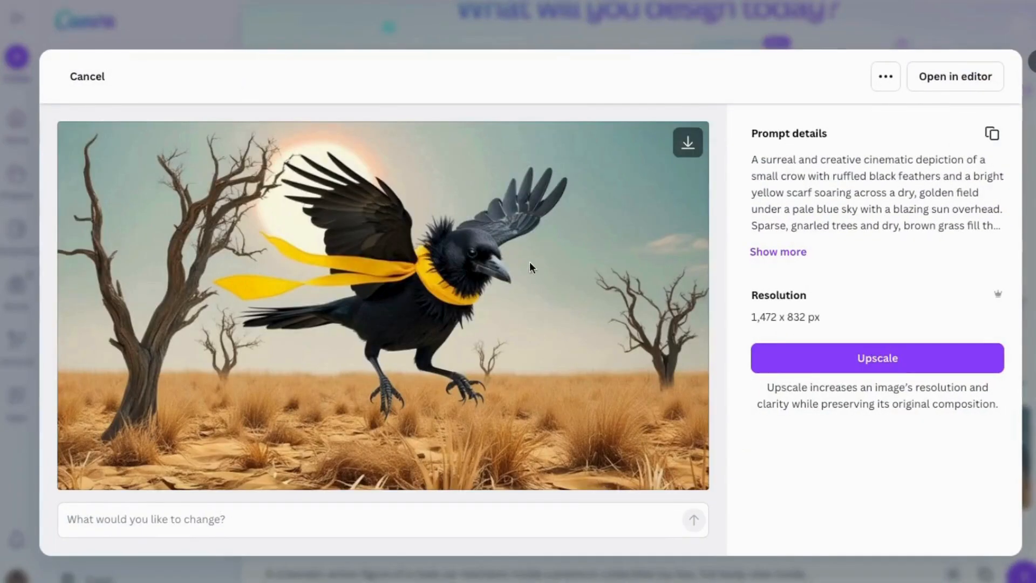
{"action": "left_click", "coordinate": [1031, 62]}
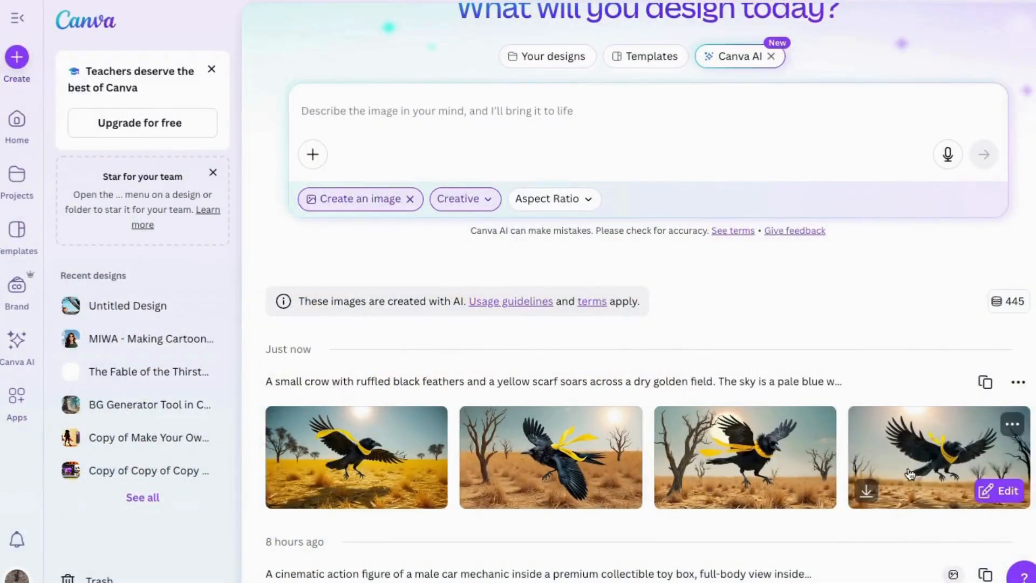
{"action": "left_click", "coordinate": [912, 475]}
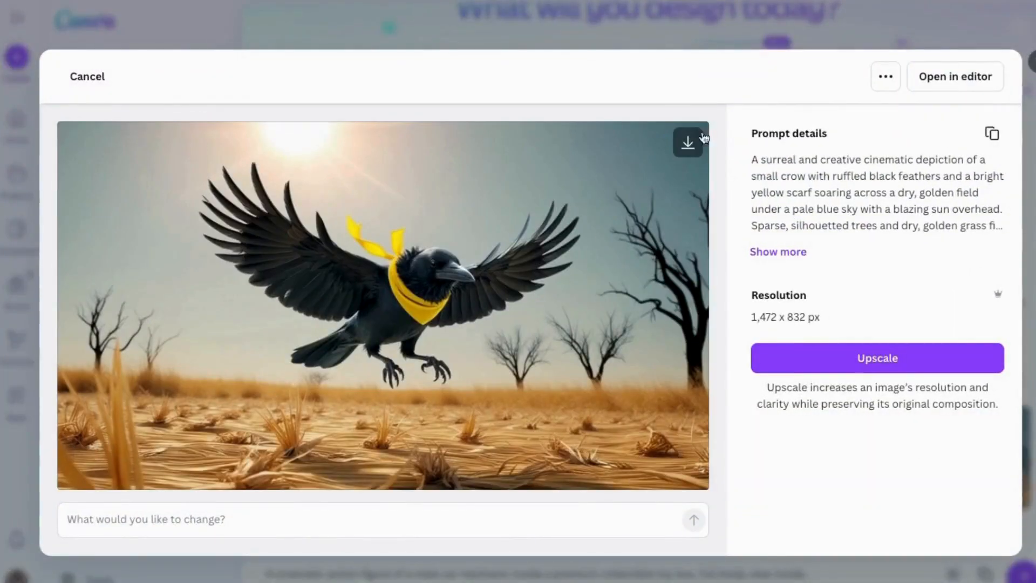
{"action": "key", "text": "Escape"}
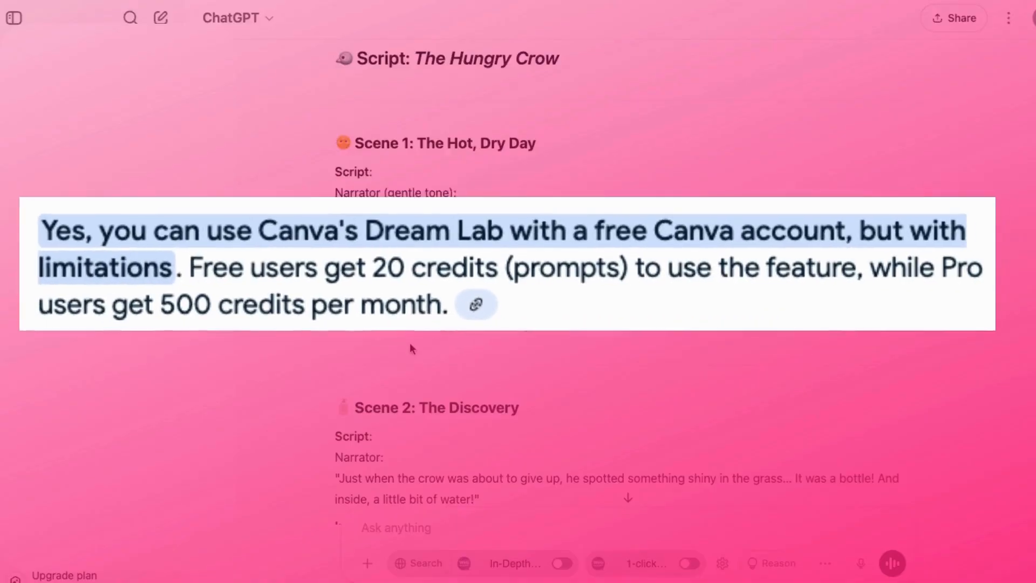
Step: Switch to the Hungry Crow script in ChatGPT and select the Scene 2 image prompt and the Scene 3 image prompt in turn
{"action": "scroll", "coordinate": [410, 342], "scroll_direction": "down", "scroll_amount": 4}
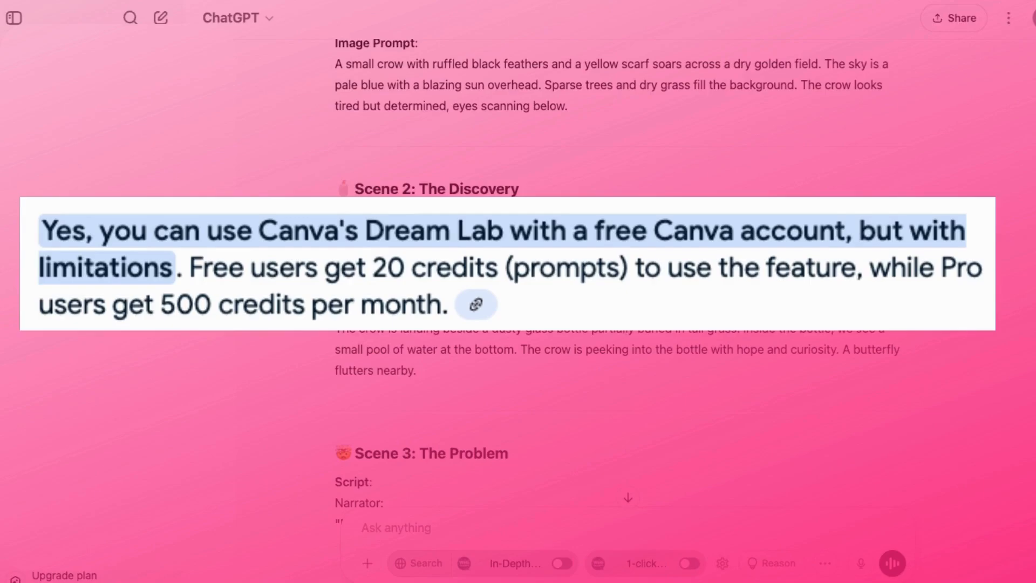
{"action": "triple_click", "coordinate": [336, 334]}
{"action": "scroll", "coordinate": [452, 351], "scroll_direction": "down", "scroll_amount": 3}
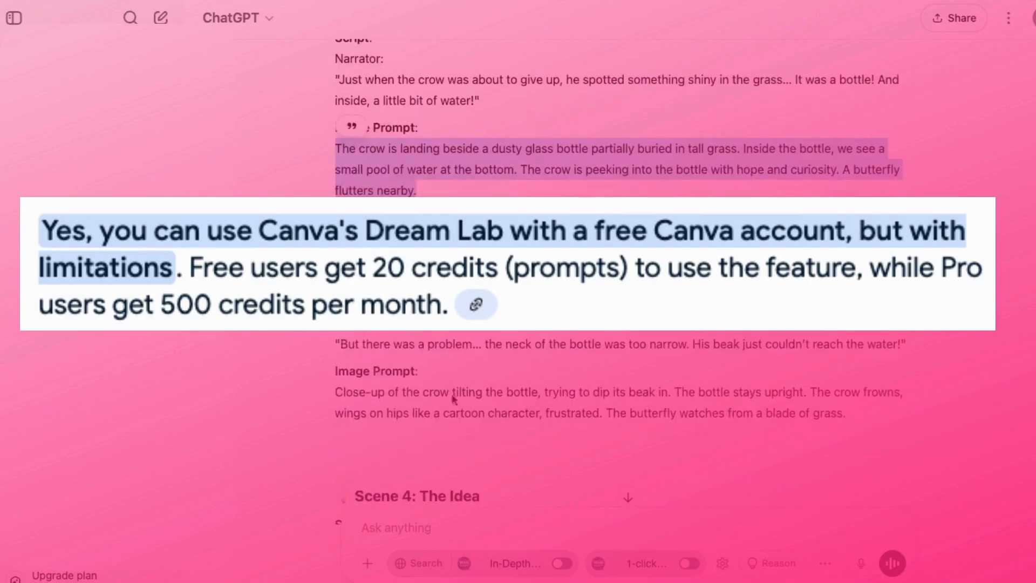
{"action": "triple_click", "coordinate": [336, 393]}
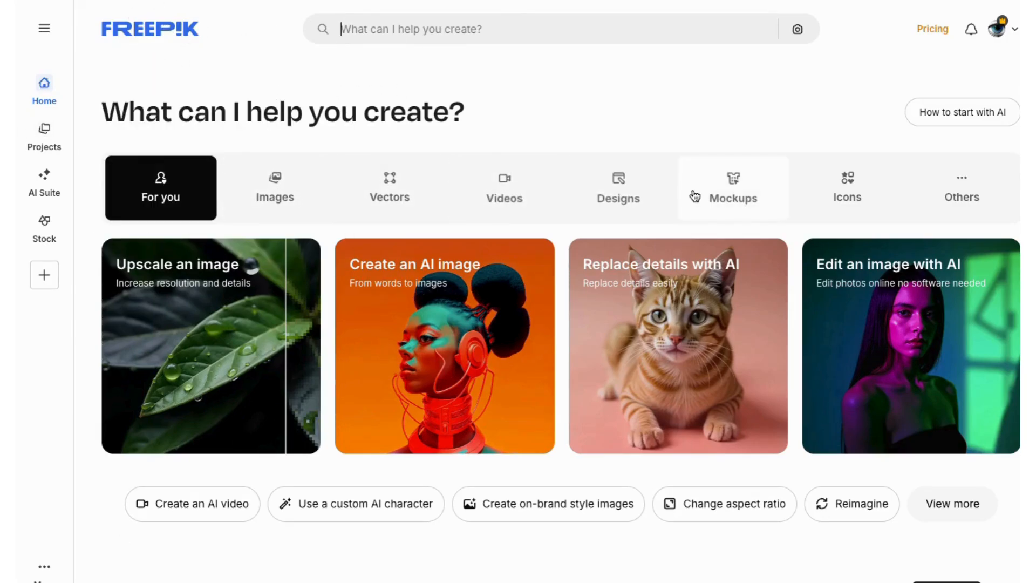
Step: Switch to Freepik, open its pricing page, and compare the Essential, Premium and Premium+ plans and their AI credits
{"action": "mouse_move", "coordinate": [50, 195]}
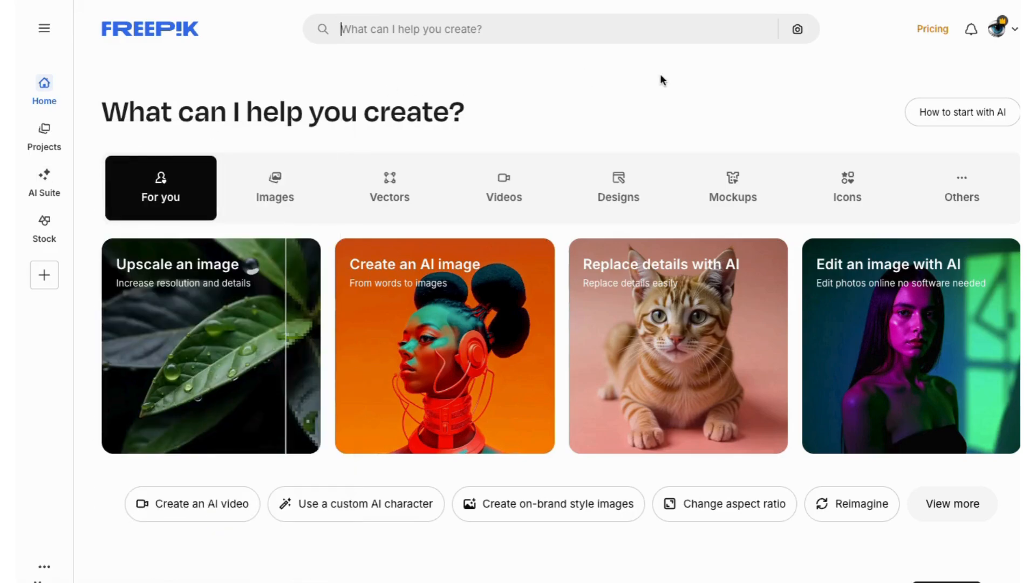
{"action": "left_click", "coordinate": [937, 30]}
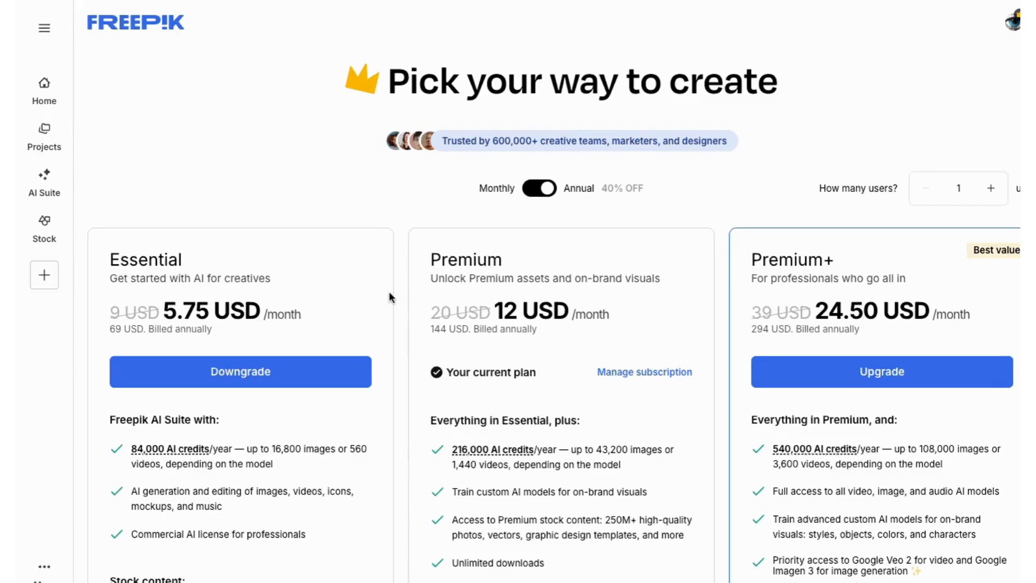
{"action": "scroll", "coordinate": [390, 294], "scroll_direction": "down", "scroll_amount": 1}
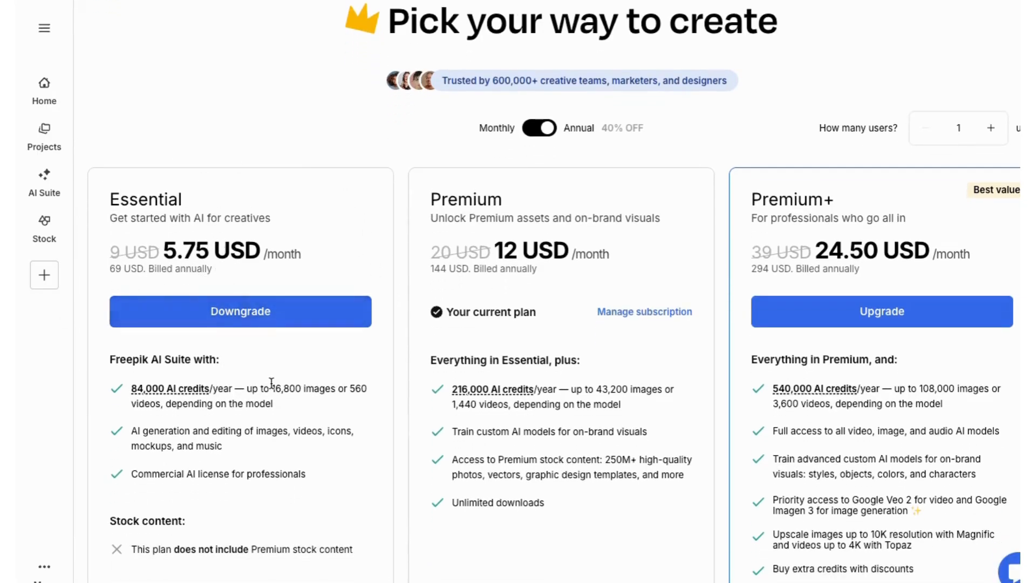
{"action": "scroll", "coordinate": [264, 379], "scroll_direction": "down", "scroll_amount": 1}
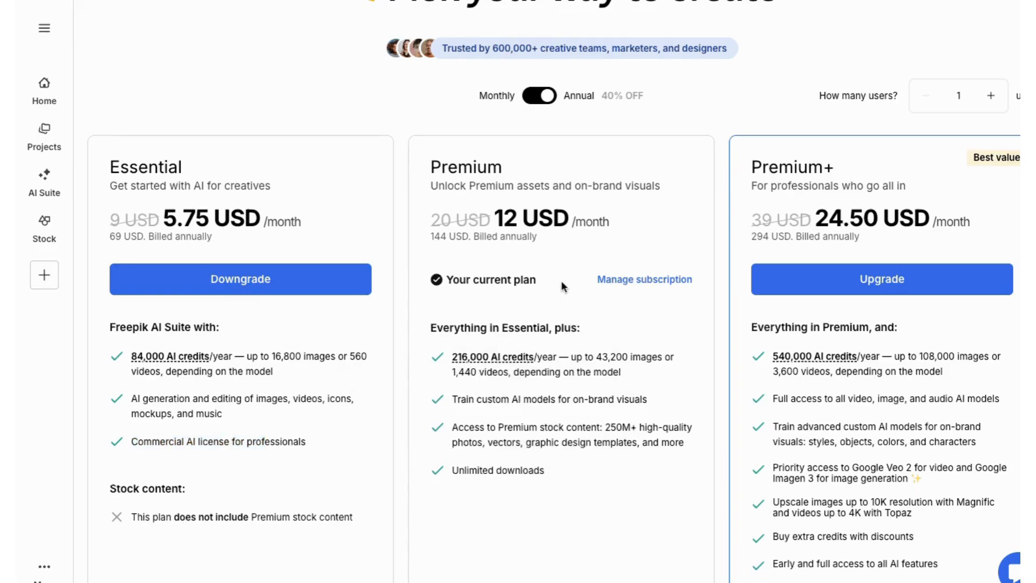
{"action": "mouse_move", "coordinate": [442, 366]}
{"action": "scroll", "coordinate": [869, 414], "scroll_direction": "down", "scroll_amount": 3}
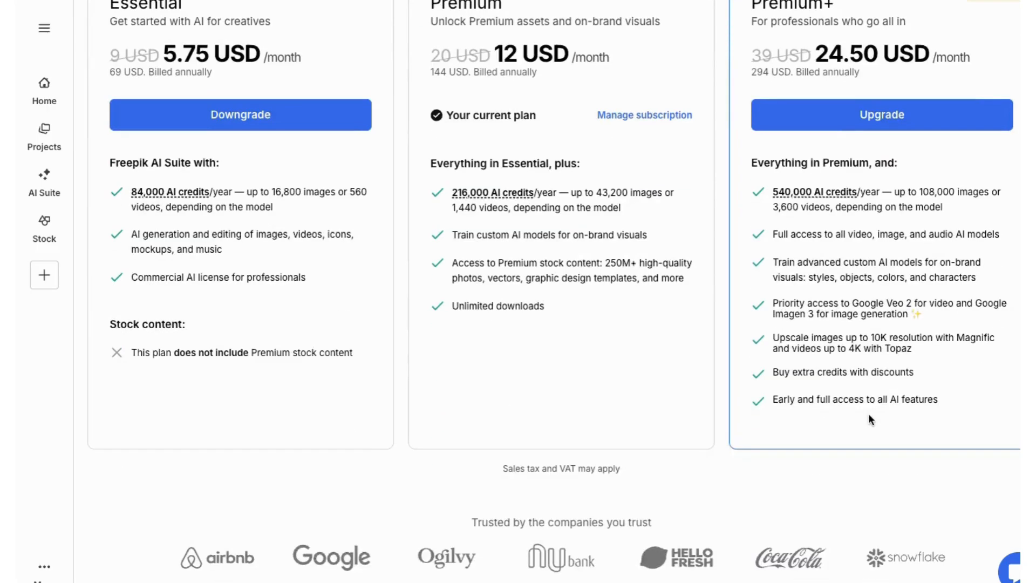
{"action": "scroll", "coordinate": [869, 413], "scroll_direction": "up", "scroll_amount": 5}
Step: Open Freepik's AI Video Generator and look through the auto, featured and experimental video generation modes
{"action": "mouse_move", "coordinate": [48, 167]}
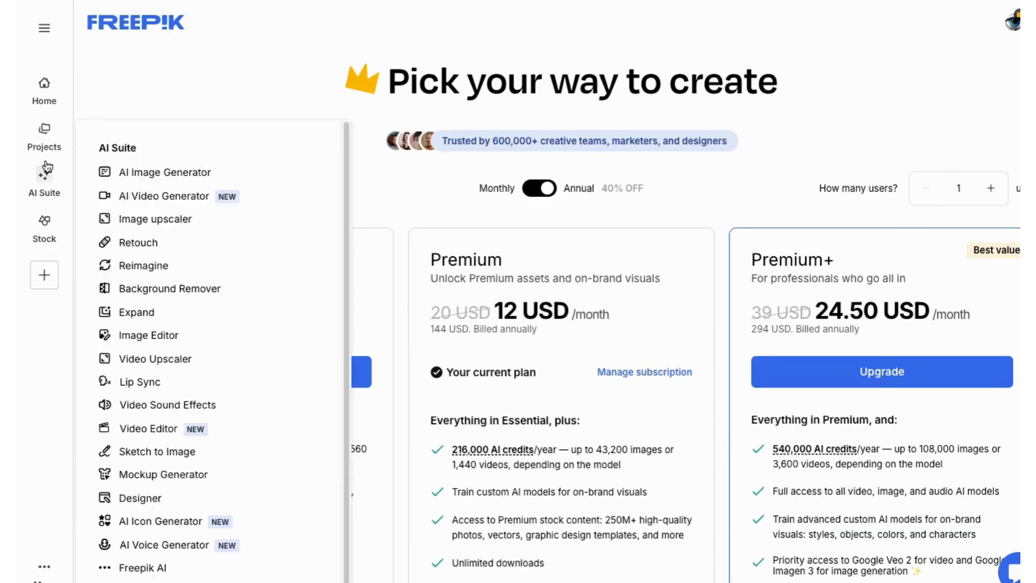
{"action": "left_click", "coordinate": [132, 198]}
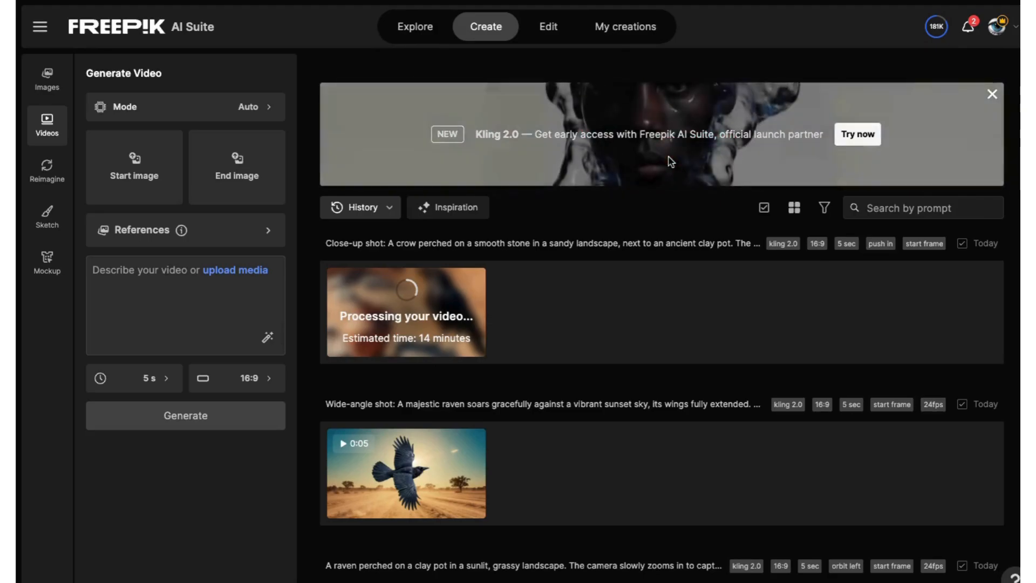
{"action": "left_click", "coordinate": [161, 111]}
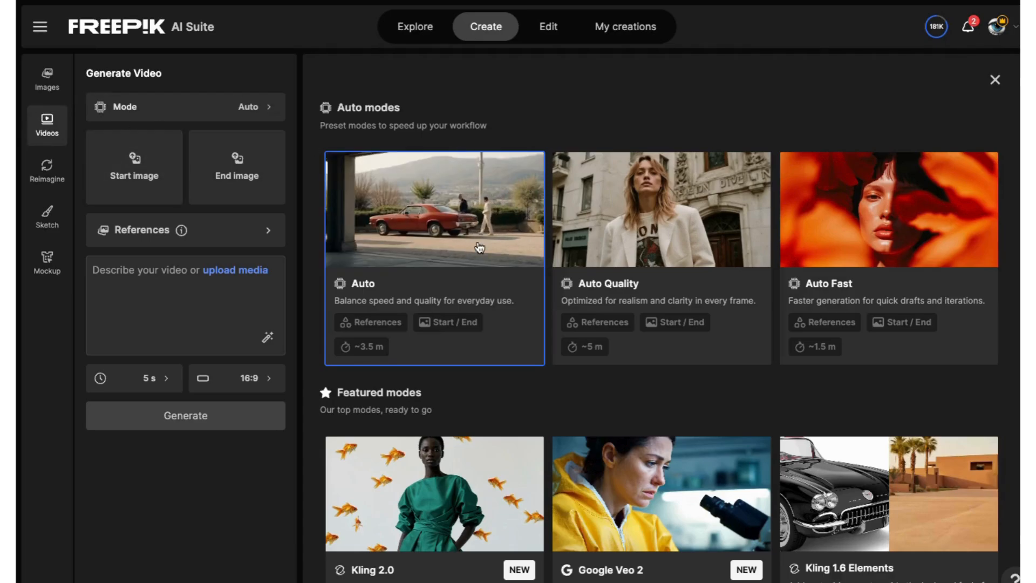
{"action": "scroll", "coordinate": [480, 247], "scroll_direction": "down", "scroll_amount": 4}
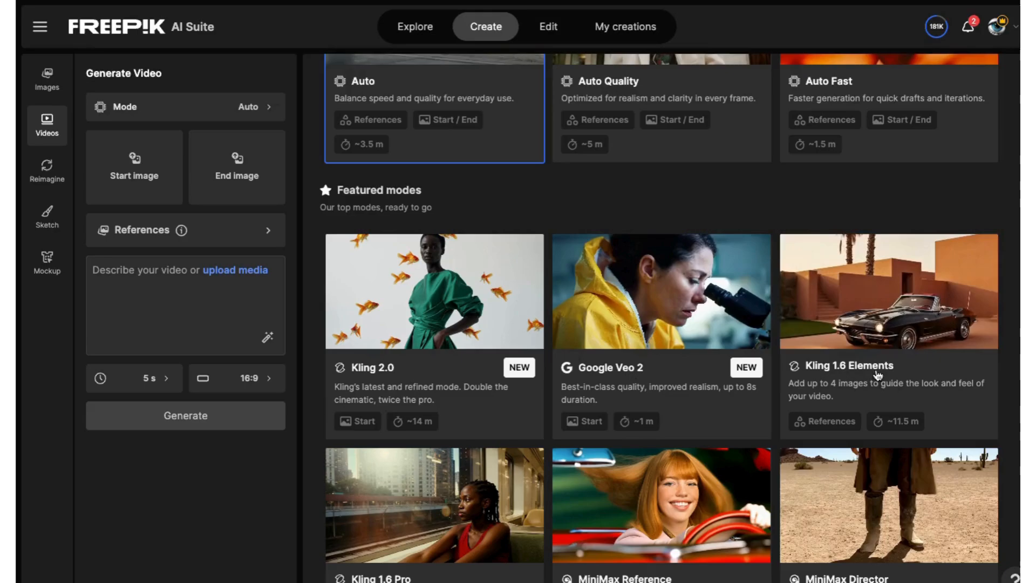
{"action": "scroll", "coordinate": [878, 375], "scroll_direction": "down", "scroll_amount": 8}
{"action": "scroll", "coordinate": [847, 363], "scroll_direction": "up", "scroll_amount": 4}
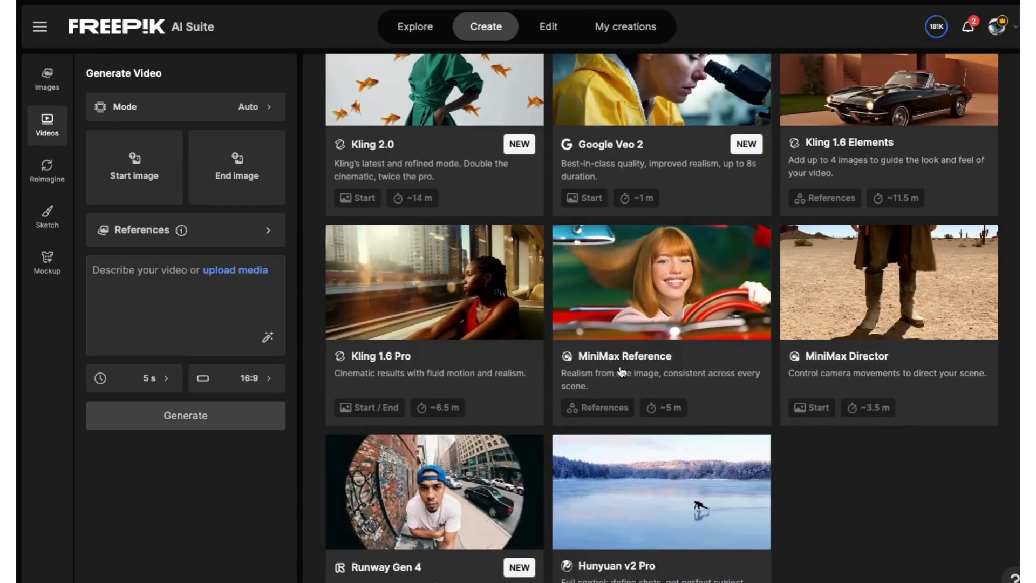
{"action": "scroll", "coordinate": [863, 358], "scroll_direction": "down", "scroll_amount": 5}
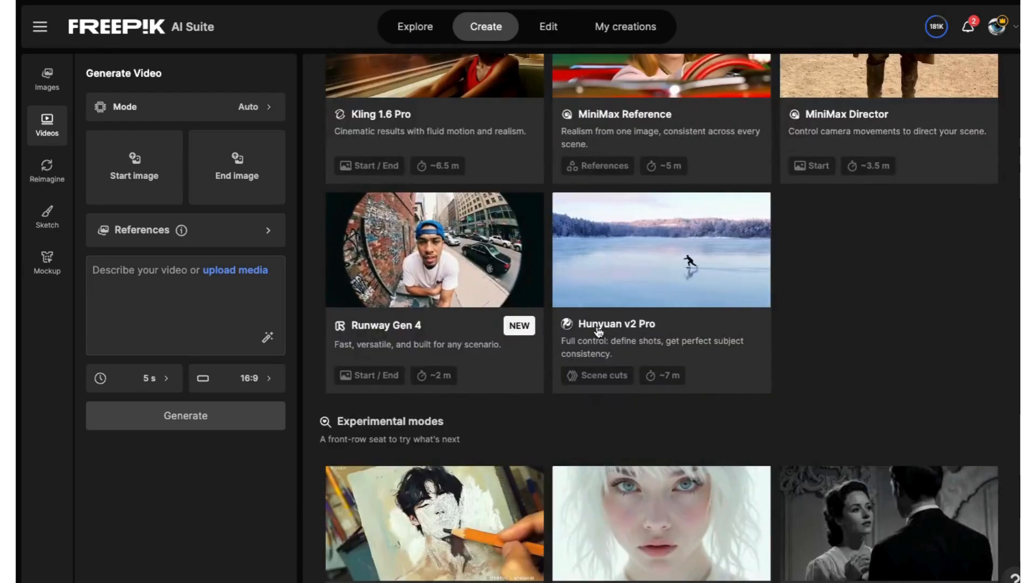
{"action": "scroll", "coordinate": [597, 452], "scroll_direction": "down", "scroll_amount": 4}
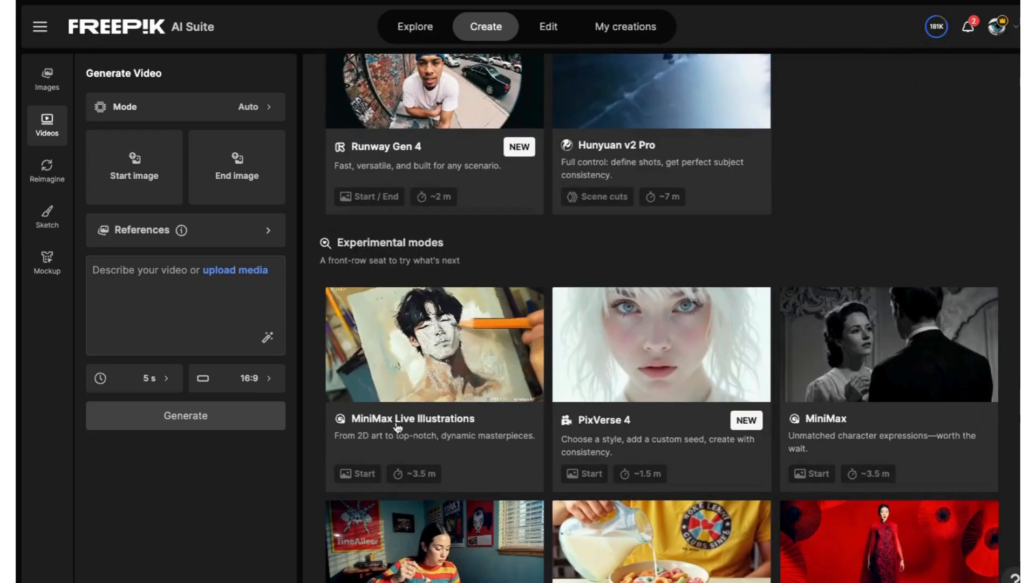
{"action": "scroll", "coordinate": [799, 449], "scroll_direction": "down", "scroll_amount": 4}
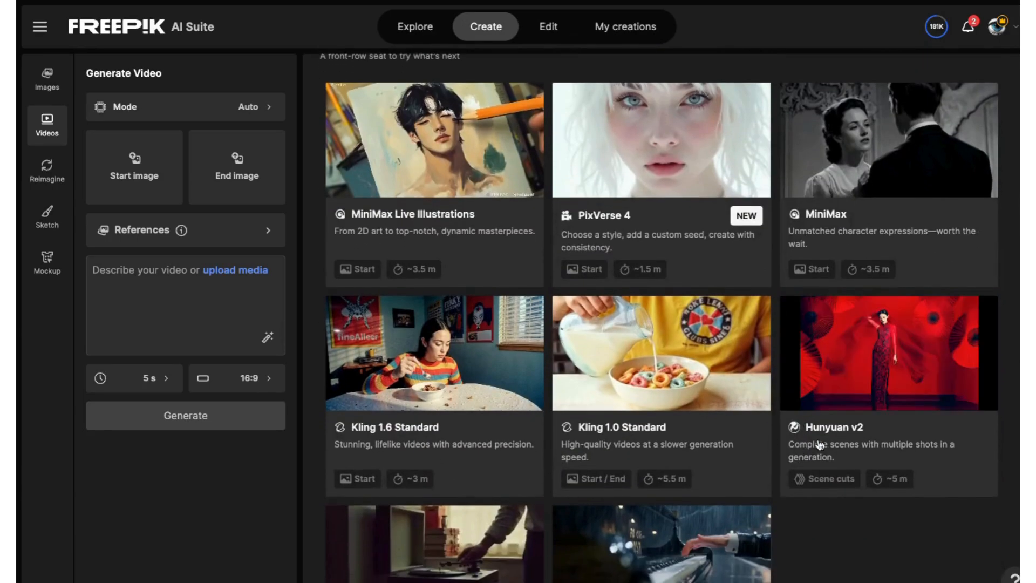
{"action": "scroll", "coordinate": [626, 444], "scroll_direction": "down", "scroll_amount": 2}
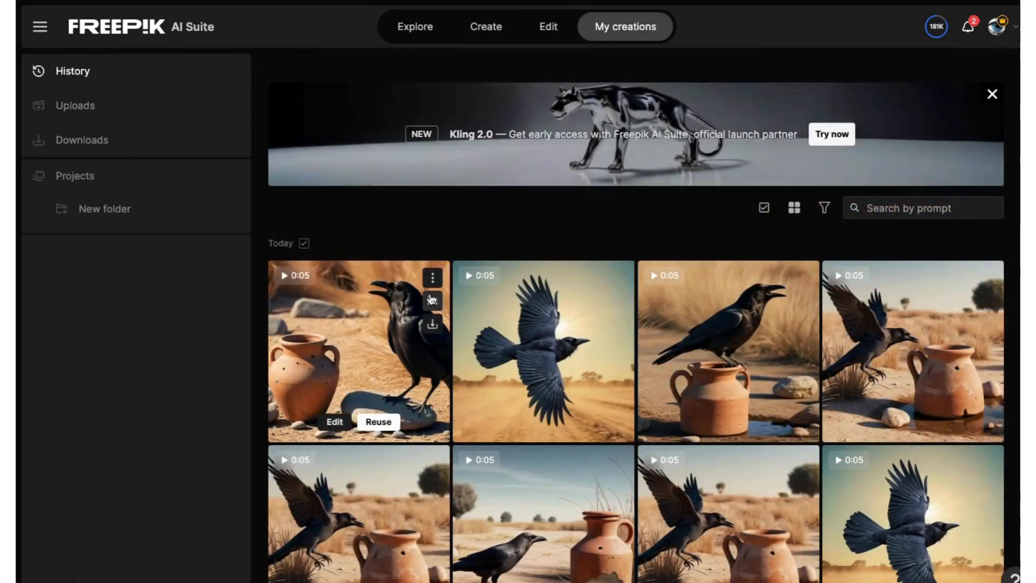
Step: Among the past creations, watch the Kling 2.0 clips of the soaring raven and the raven perched on a clay pot, closing each
{"action": "left_click", "coordinate": [537, 359]}
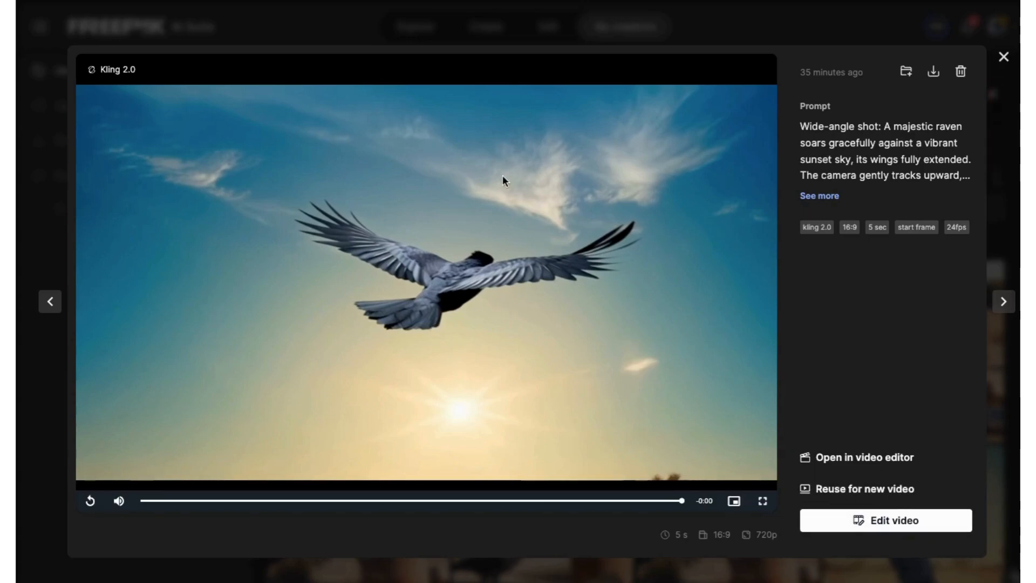
{"action": "left_click", "coordinate": [1006, 58]}
{"action": "left_click", "coordinate": [732, 340]}
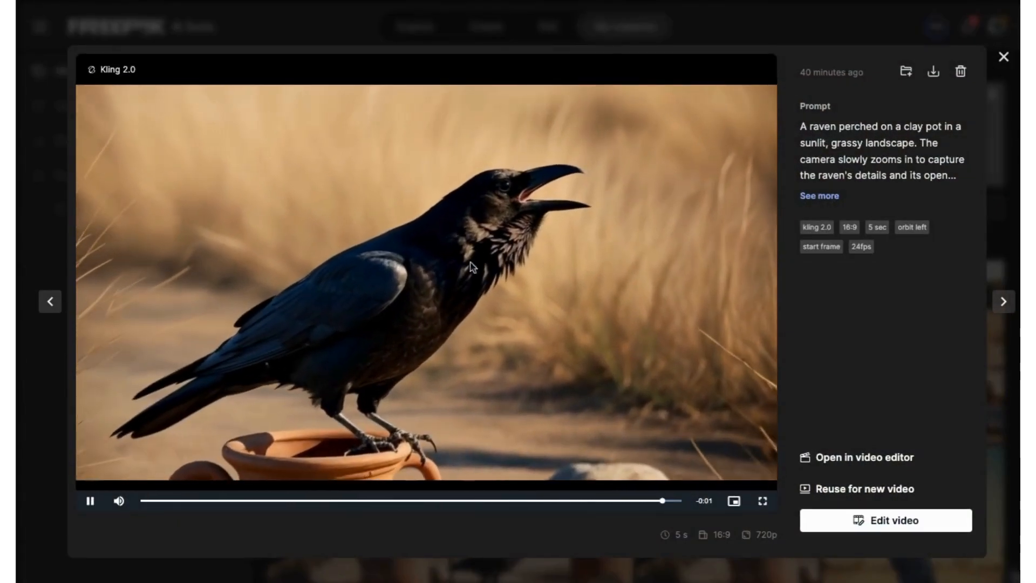
{"action": "left_click", "coordinate": [1004, 58]}
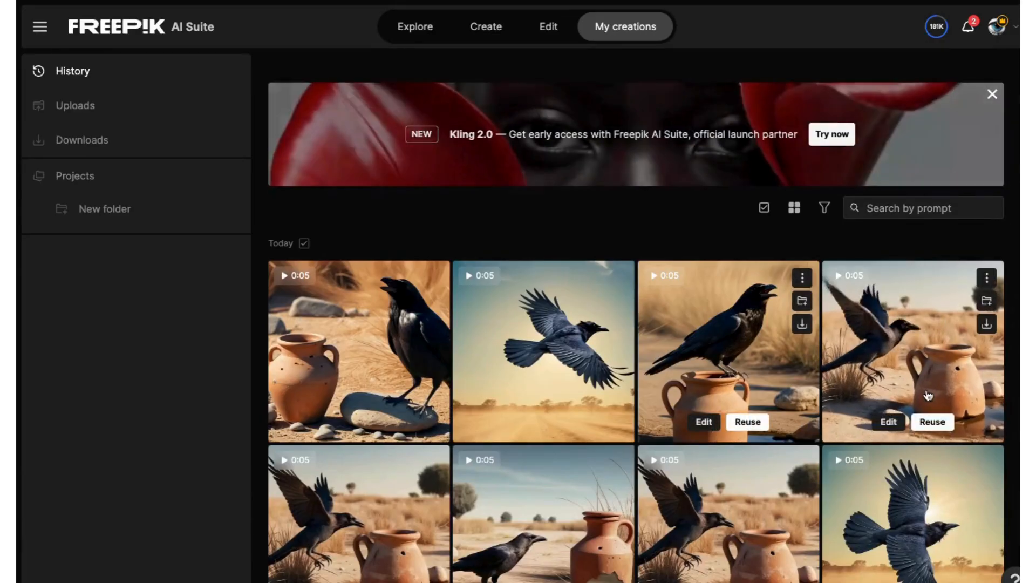
Step: Watch and replay the Kling 2.0 clip of the crow jumping up to sit on the clay pot
{"action": "left_click", "coordinate": [413, 294]}
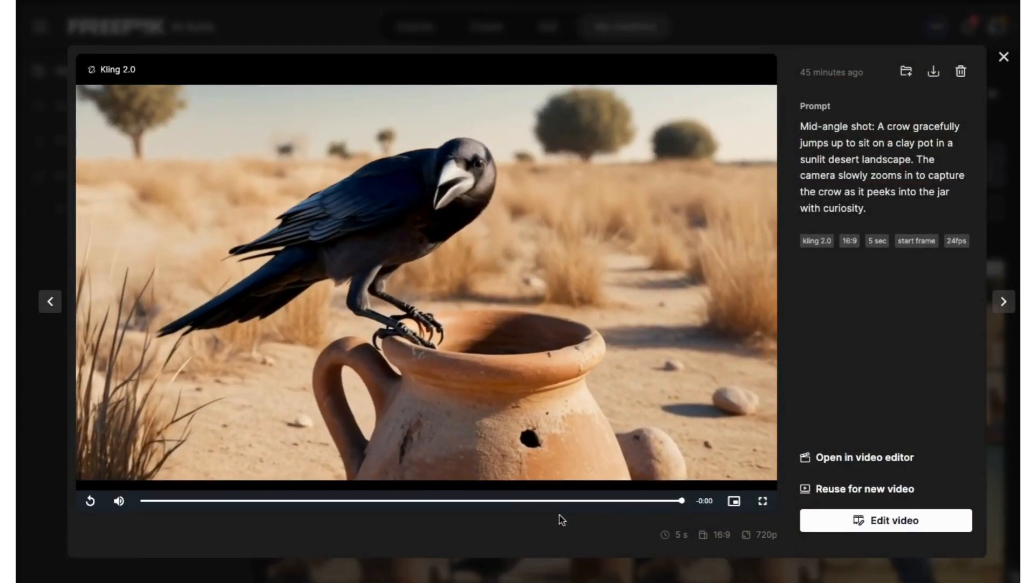
{"action": "left_click", "coordinate": [516, 501]}
{"action": "left_click", "coordinate": [91, 502]}
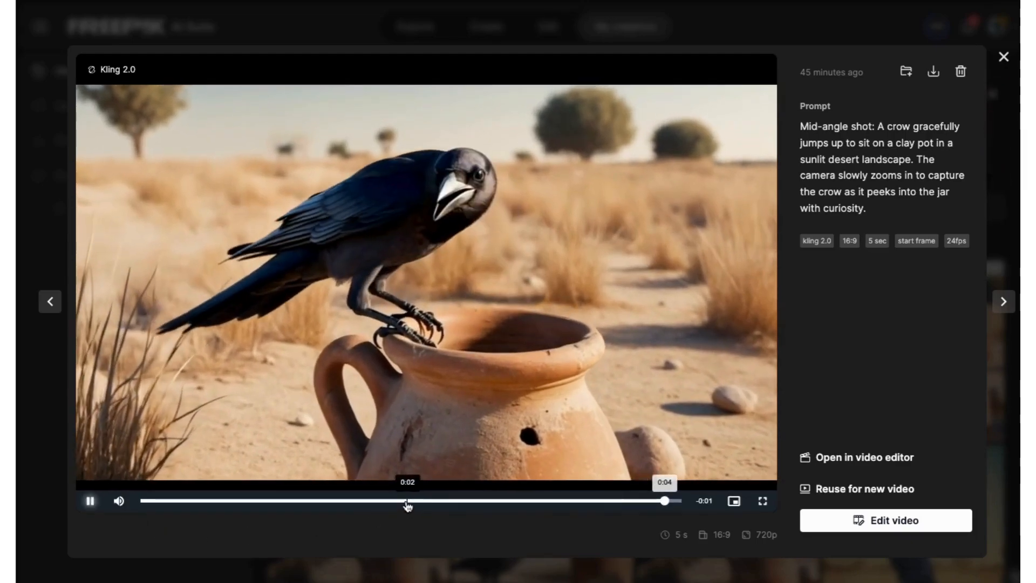
Step: Download the Kling 2.0 close-up clip of the crow perched on a stone next to the clay pot, and close its preview
{"action": "left_click", "coordinate": [409, 501]}
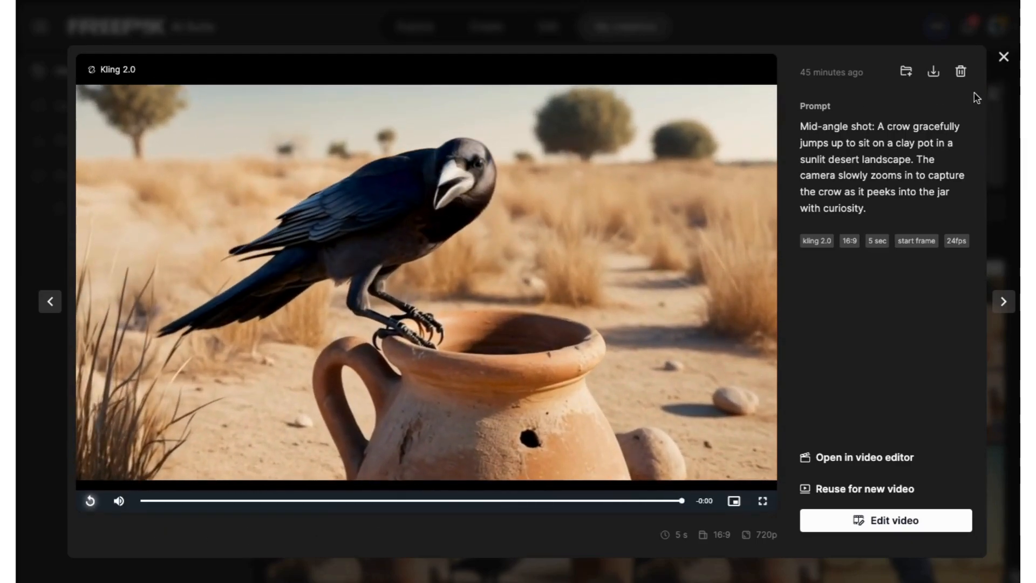
{"action": "key", "text": "Left"}
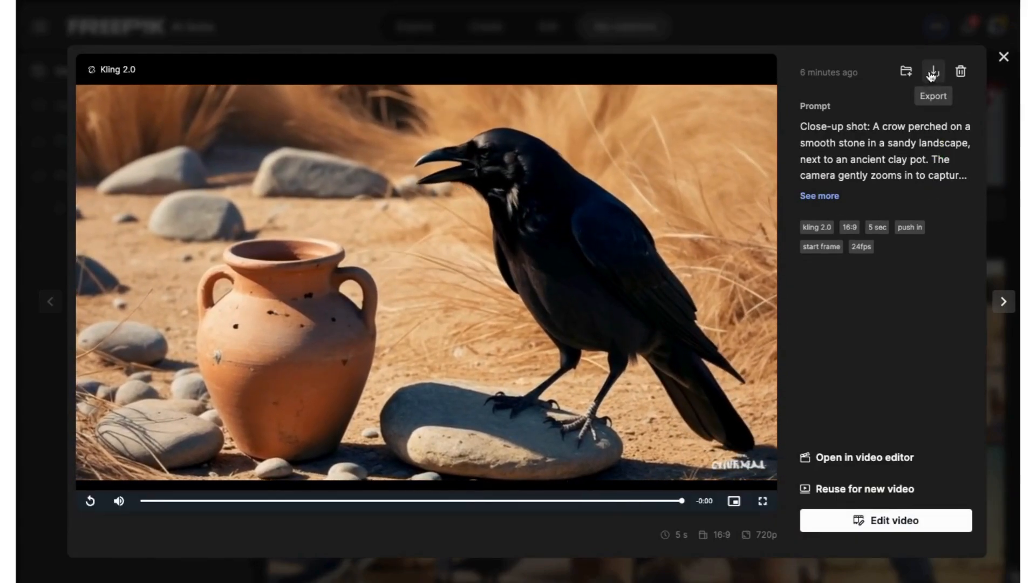
{"action": "left_click", "coordinate": [934, 76]}
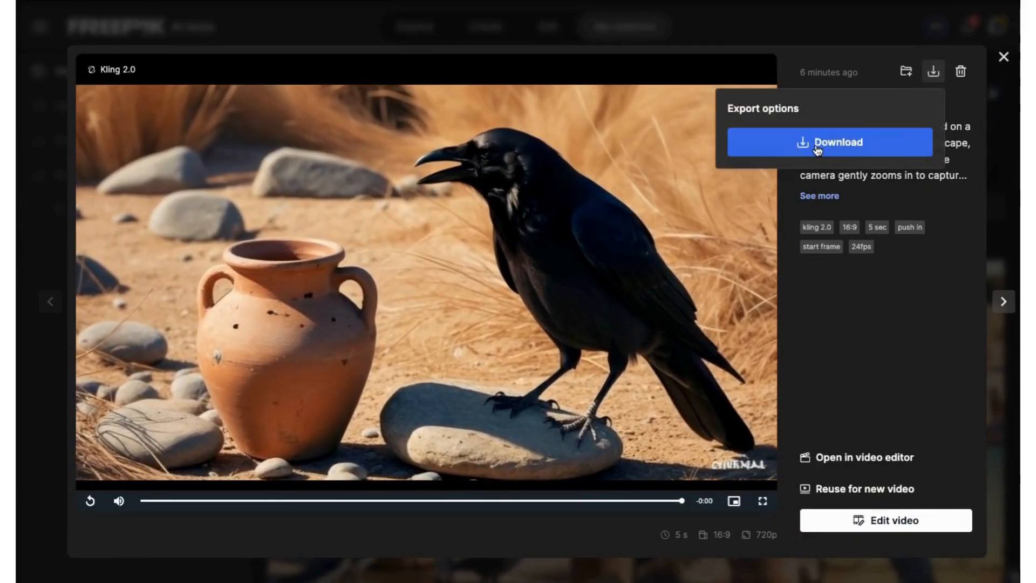
{"action": "left_click", "coordinate": [818, 145]}
{"action": "left_click", "coordinate": [995, 98]}
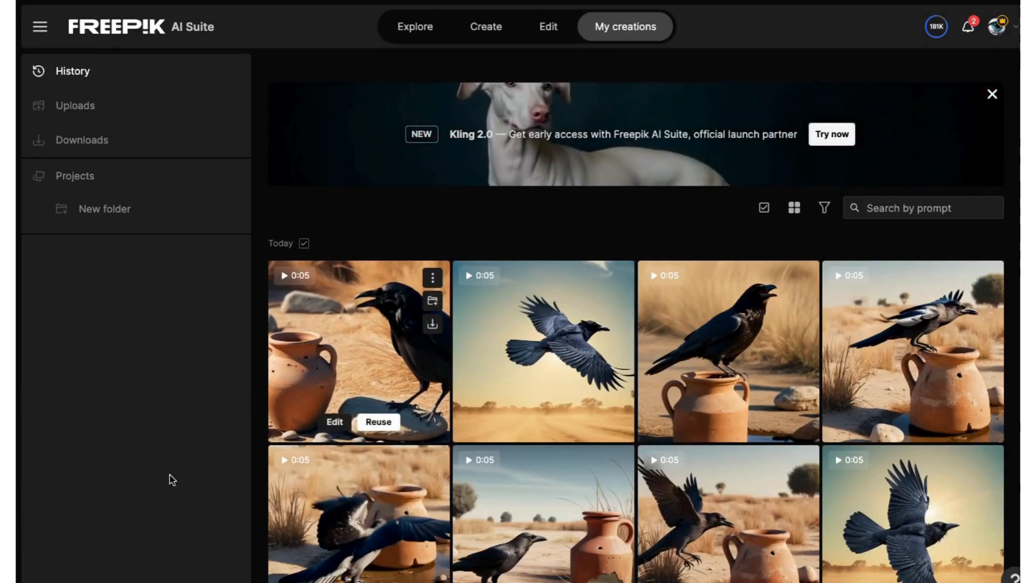
Step: Open the video generator for a new creation and set its mode to Kling 2.0
{"action": "left_click", "coordinate": [487, 30]}
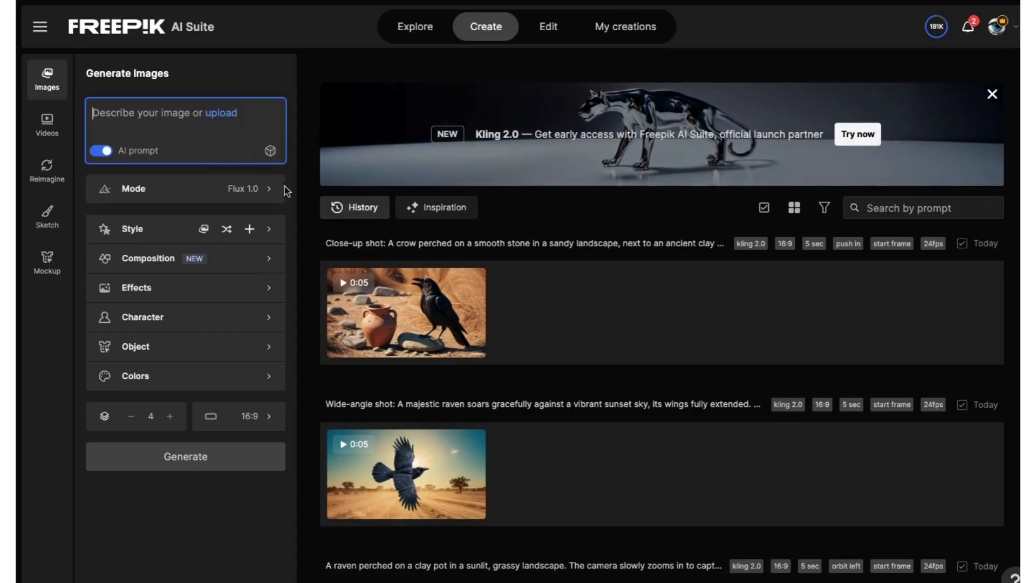
{"action": "left_click", "coordinate": [53, 129]}
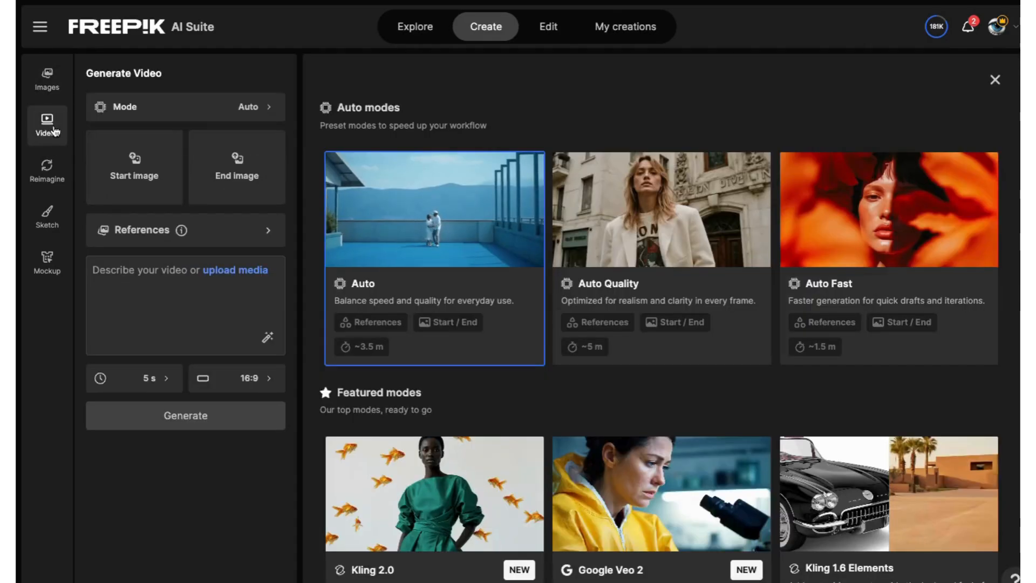
{"action": "left_click", "coordinate": [152, 109]}
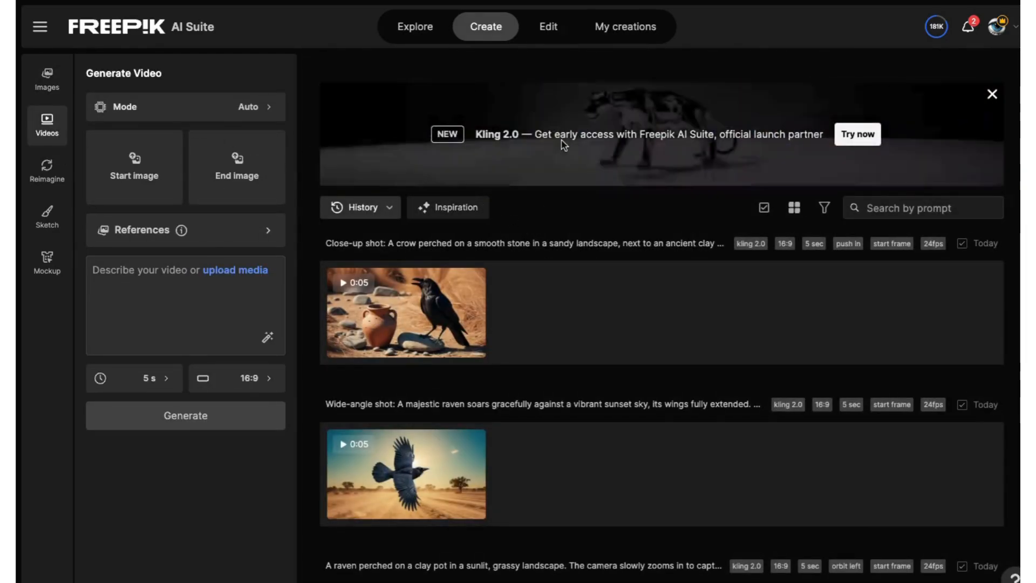
{"action": "left_click", "coordinate": [249, 106]}
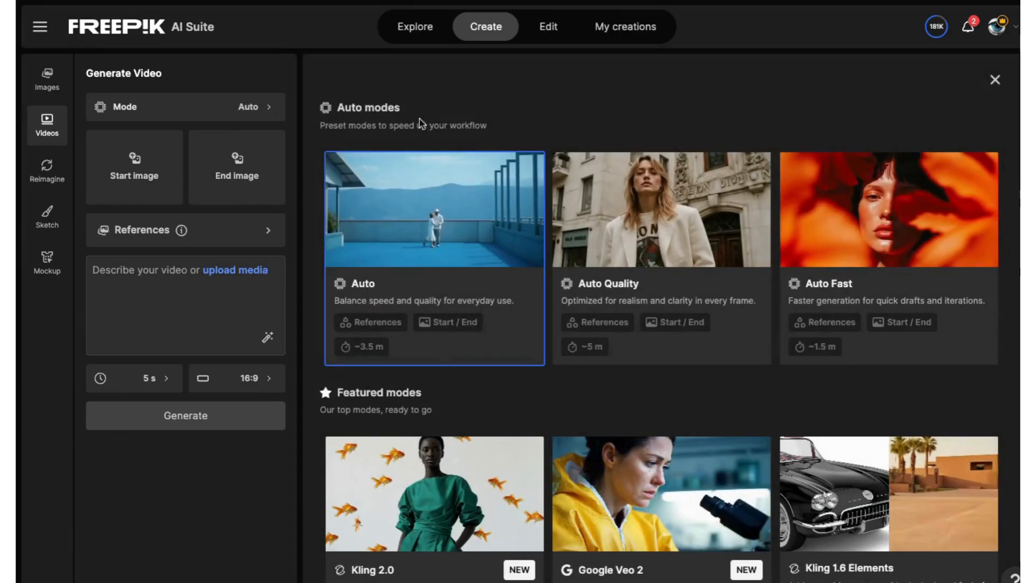
{"action": "scroll", "coordinate": [436, 421], "scroll_direction": "down", "scroll_amount": 1}
{"action": "scroll", "coordinate": [436, 422], "scroll_direction": "down", "scroll_amount": 3}
{"action": "left_click", "coordinate": [423, 363]}
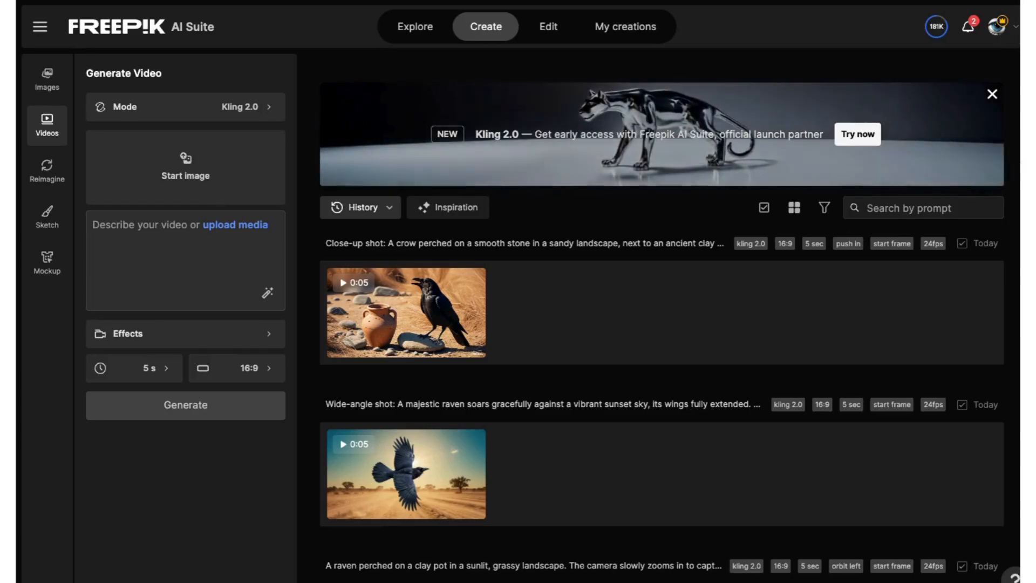
Step: Add the raven-drinking scene as the start image and work "having a drink" into its close-up prompt after "filled with water"
{"action": "left_click_drag", "start_coordinate": [610, 254], "coordinate": [205, 167]}
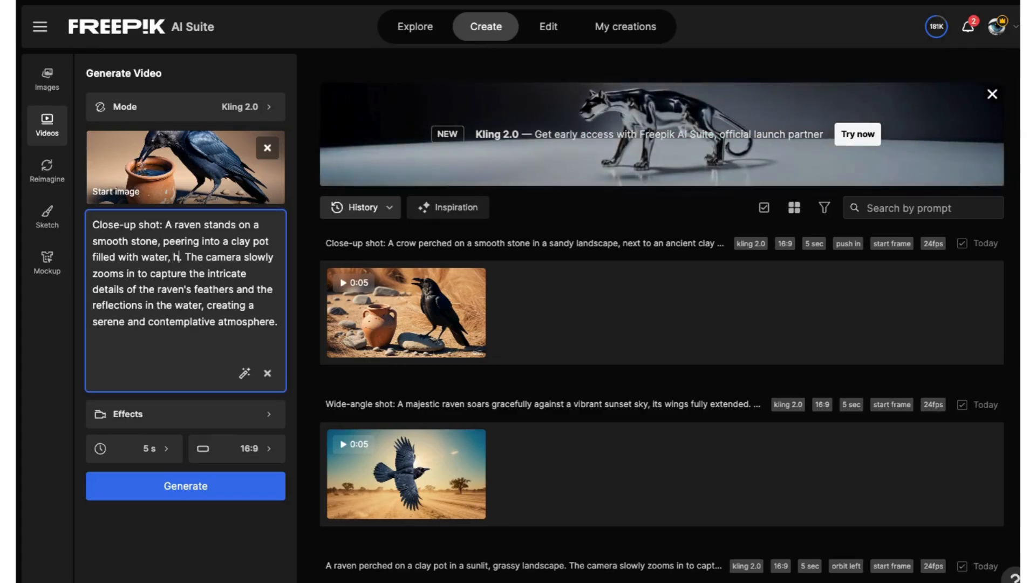
{"action": "type", "text": "aving a drink"}
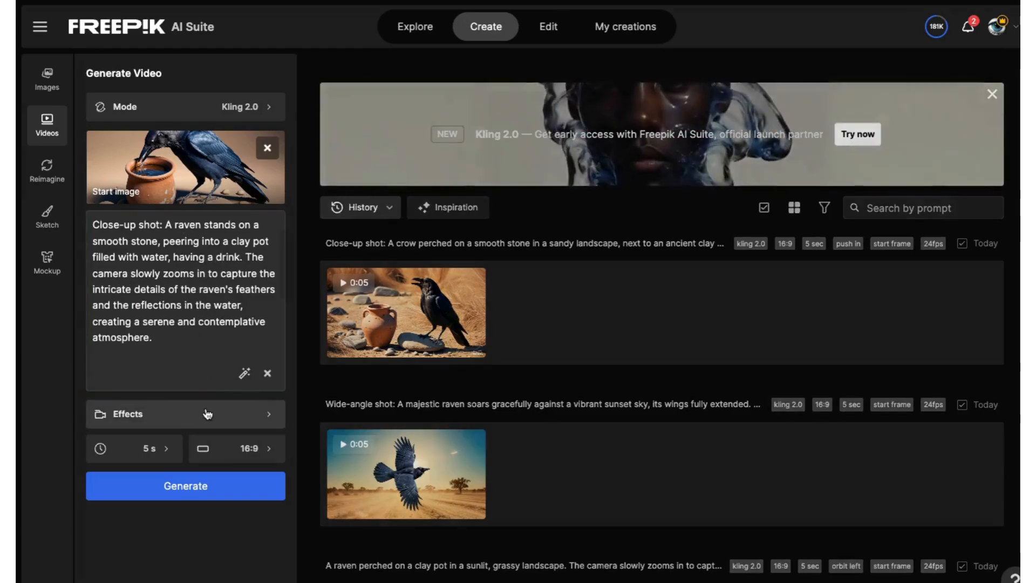
Step: Apply the Push In camera effect, keep 5 s and 16:9 Widescreen, and generate the raven-drinking video
{"action": "left_click", "coordinate": [179, 414]}
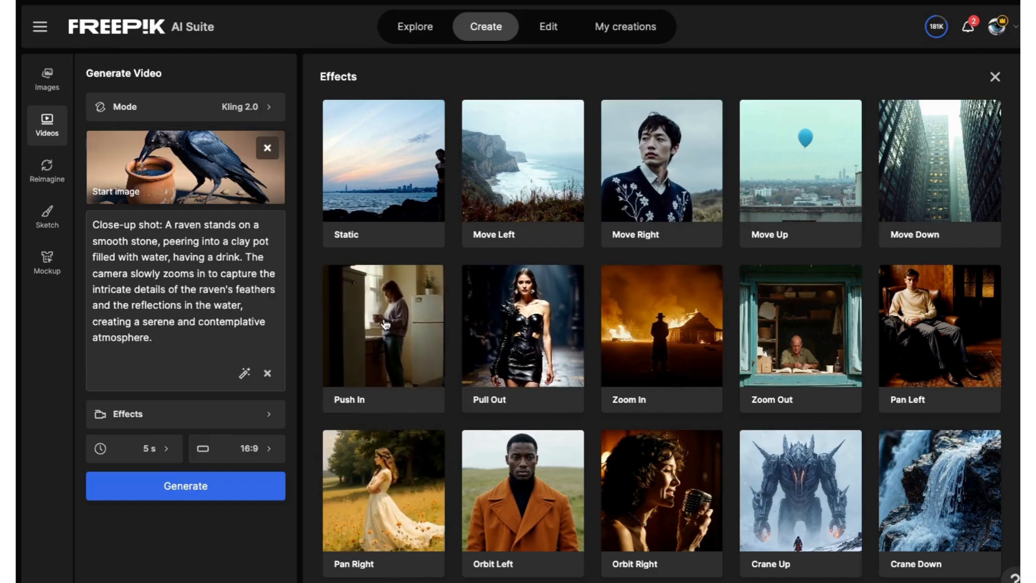
{"action": "left_click", "coordinate": [364, 328]}
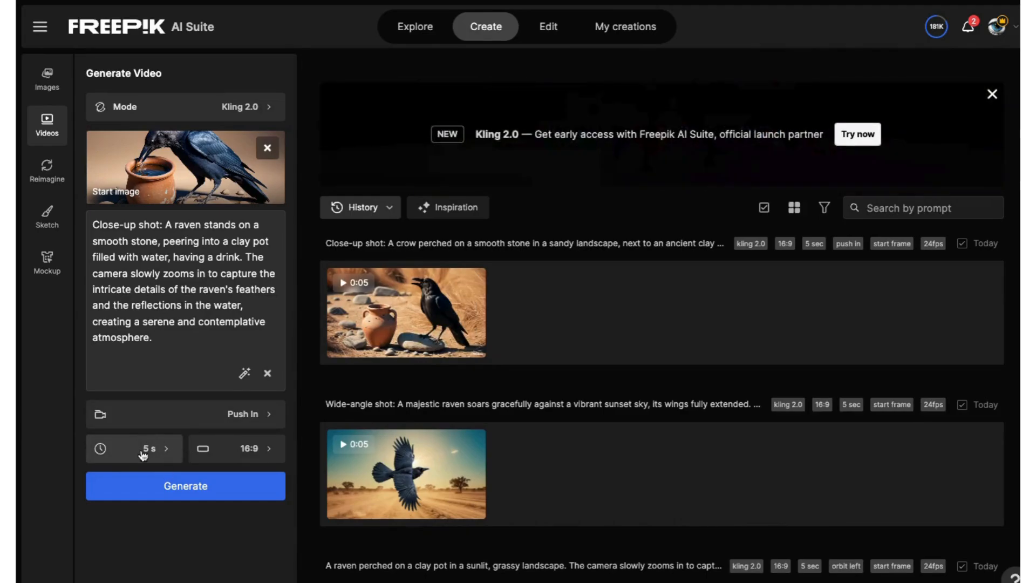
{"action": "left_click", "coordinate": [250, 451]}
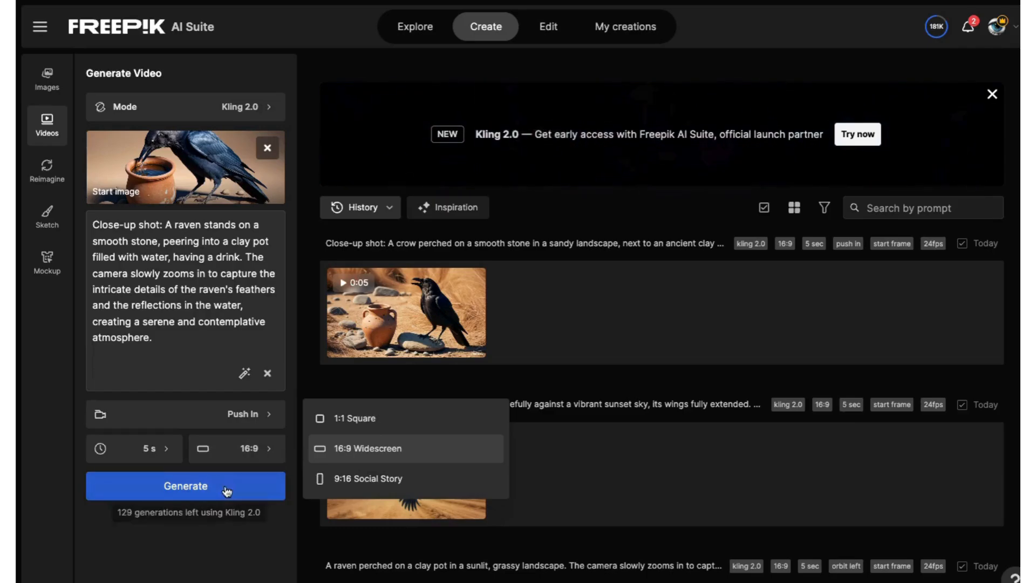
{"action": "left_click", "coordinate": [188, 488]}
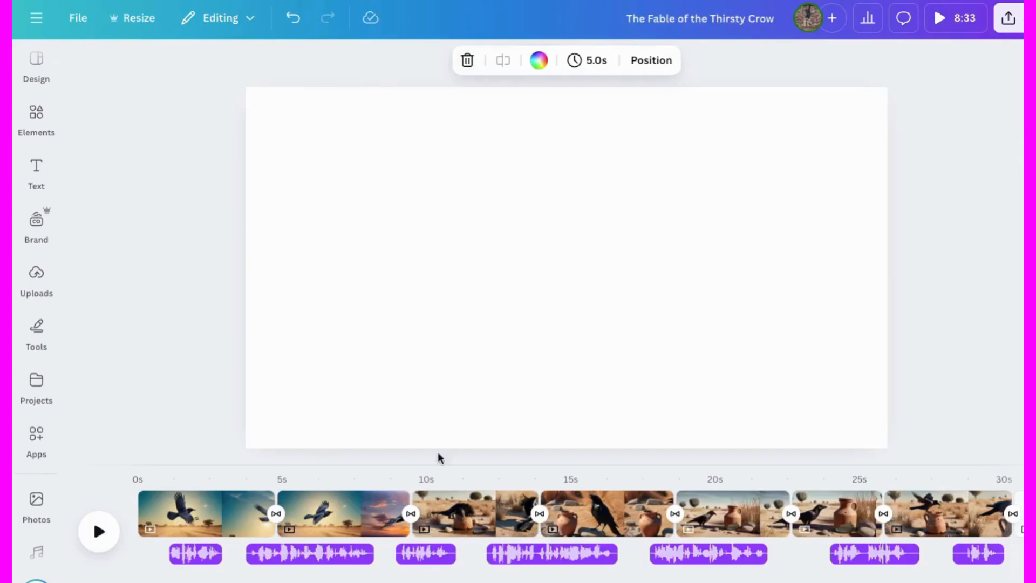
Step: Switch to Canva, create a new YouTube Video design from the home page, and add two blank pages to its timeline
{"action": "left_click", "coordinate": [34, 23]}
{"action": "left_click", "coordinate": [39, 116]}
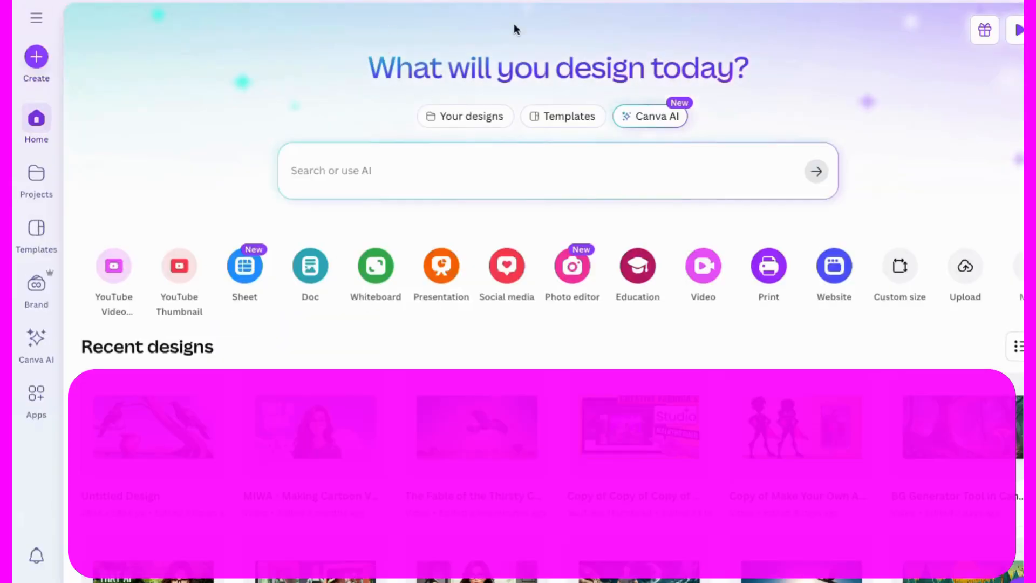
{"action": "left_click", "coordinate": [114, 267]}
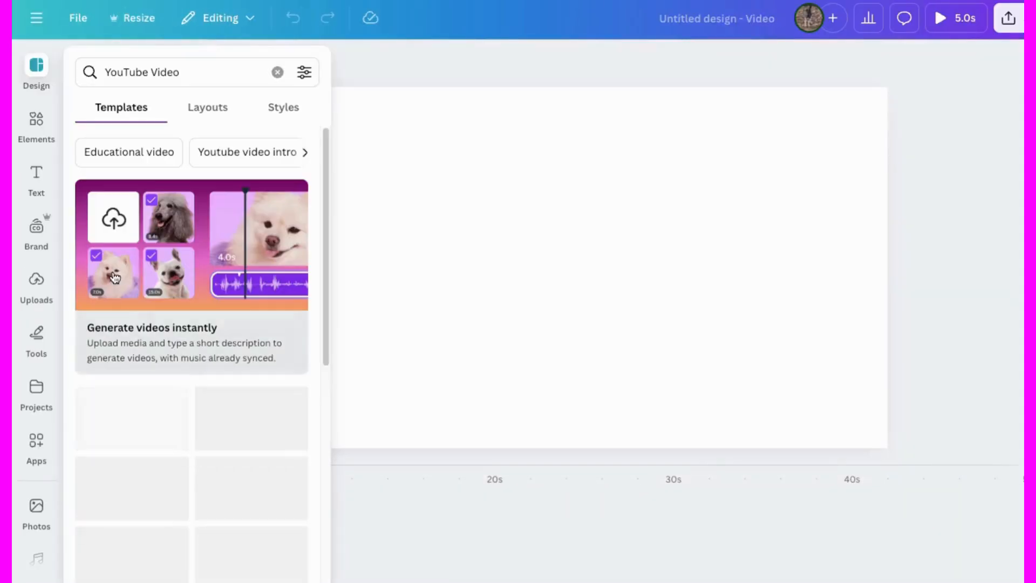
{"action": "left_click", "coordinate": [257, 541]}
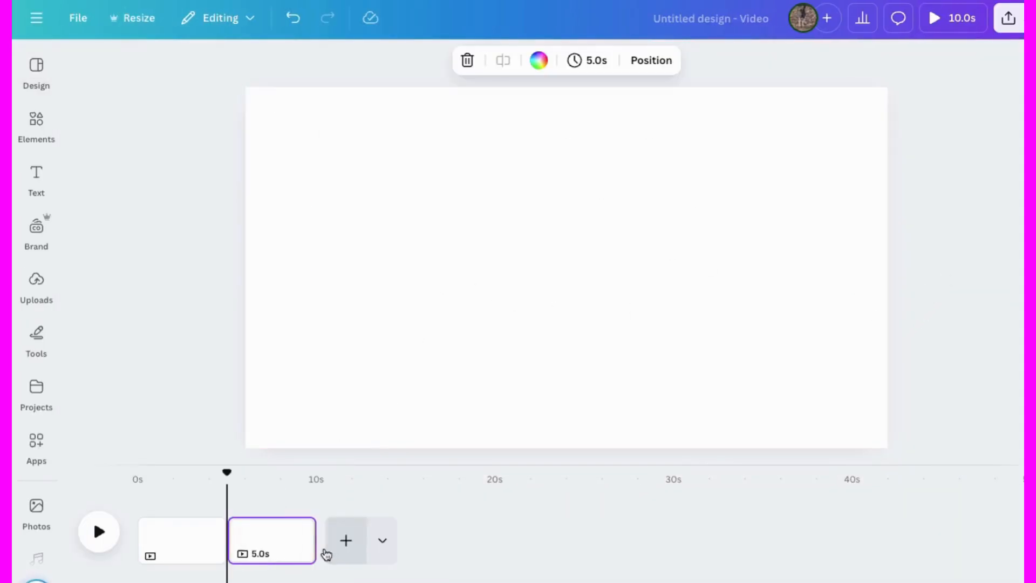
{"action": "left_click", "coordinate": [332, 543]}
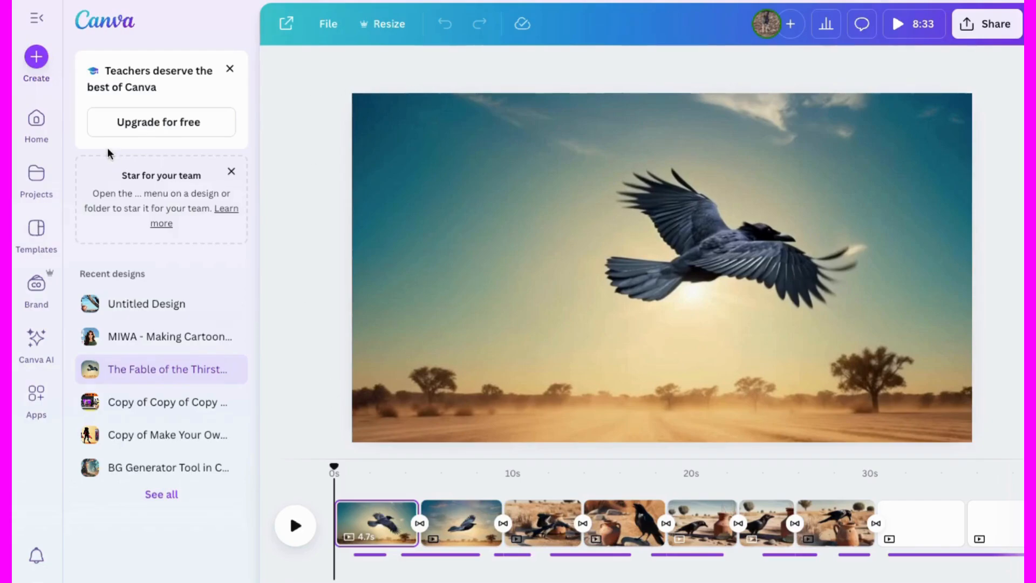
Step: Open The Fable of the Thirsty Crow for editing and upload the clip of the crow leaning over the two-handled pot to its video uploads
{"action": "left_click", "coordinate": [286, 24]}
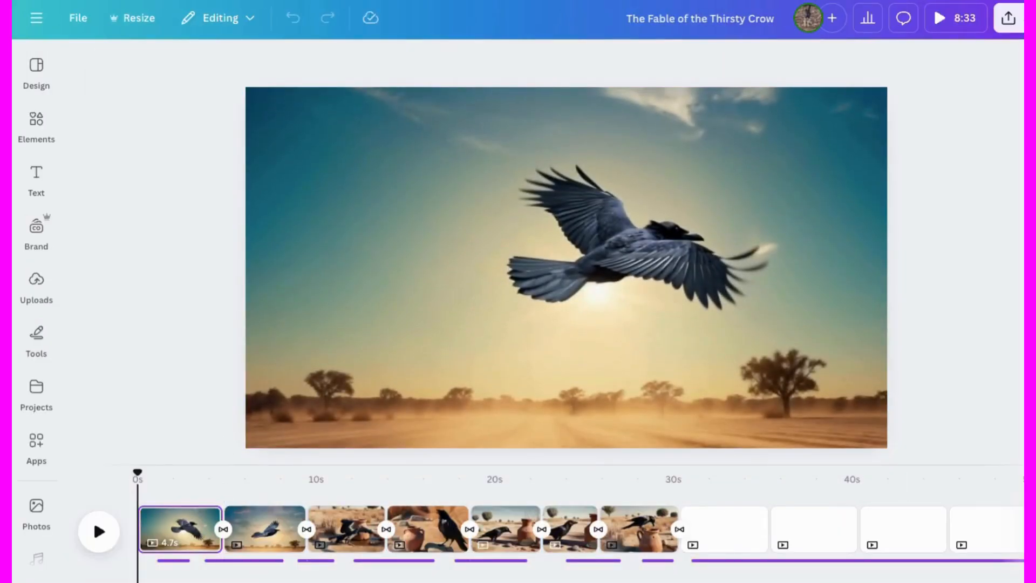
{"action": "left_click", "coordinate": [36, 123]}
{"action": "left_click", "coordinate": [37, 285]}
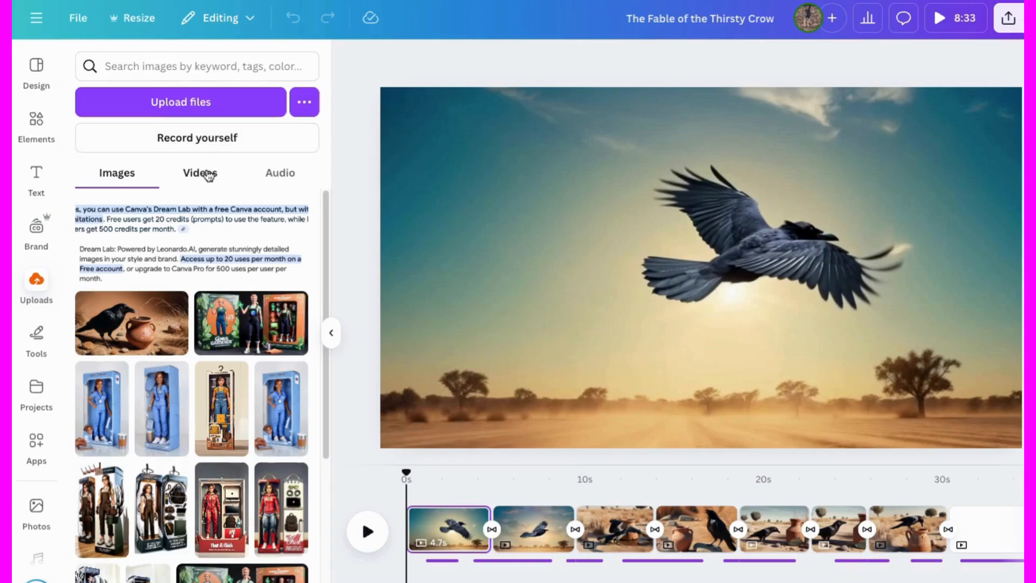
{"action": "left_click", "coordinate": [201, 173]}
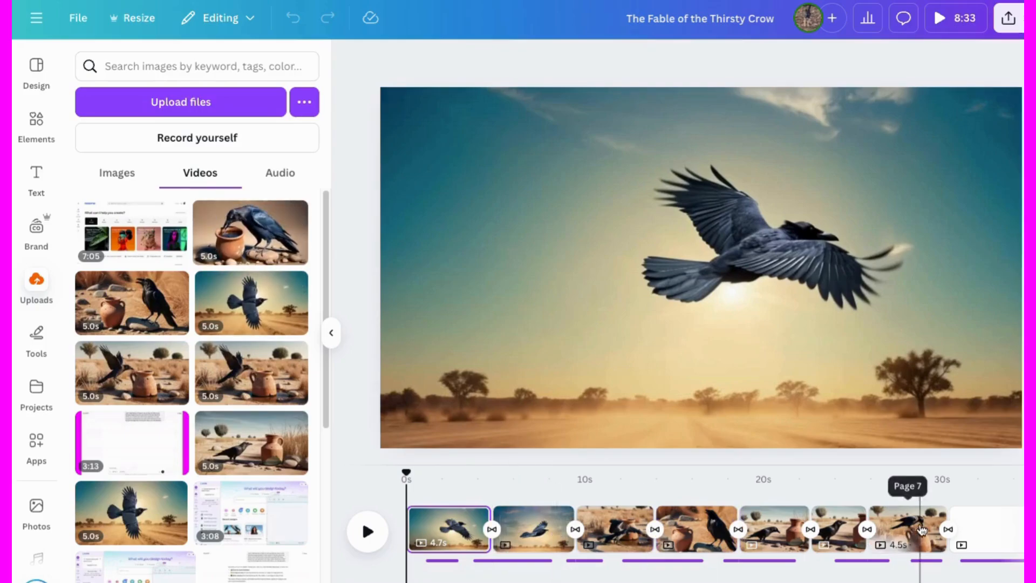
{"action": "scroll", "coordinate": [361, 517], "scroll_direction": "right", "scroll_amount": 5}
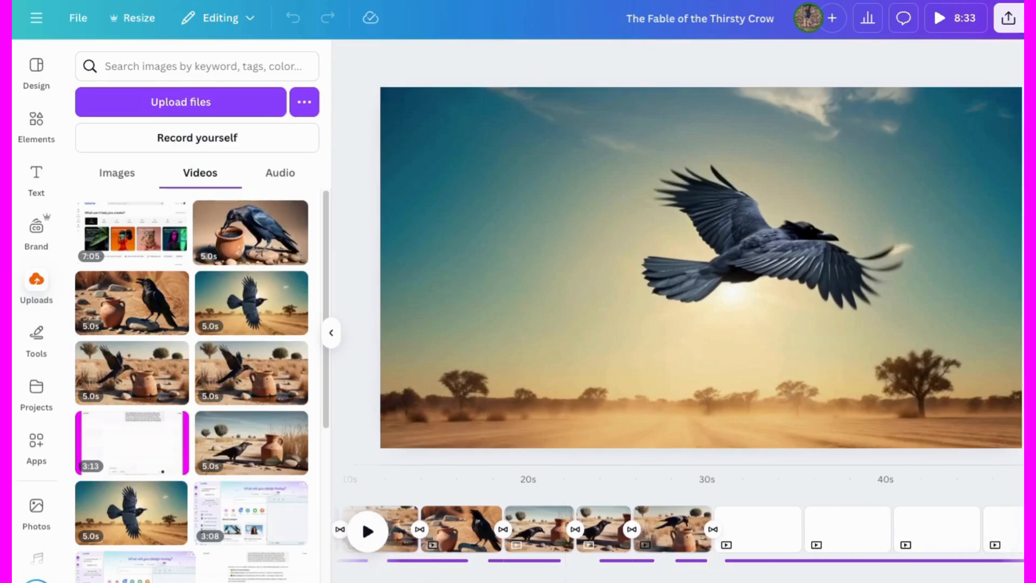
{"action": "left_click_drag", "start_coordinate": [162, 262], "coordinate": [124, 260]}
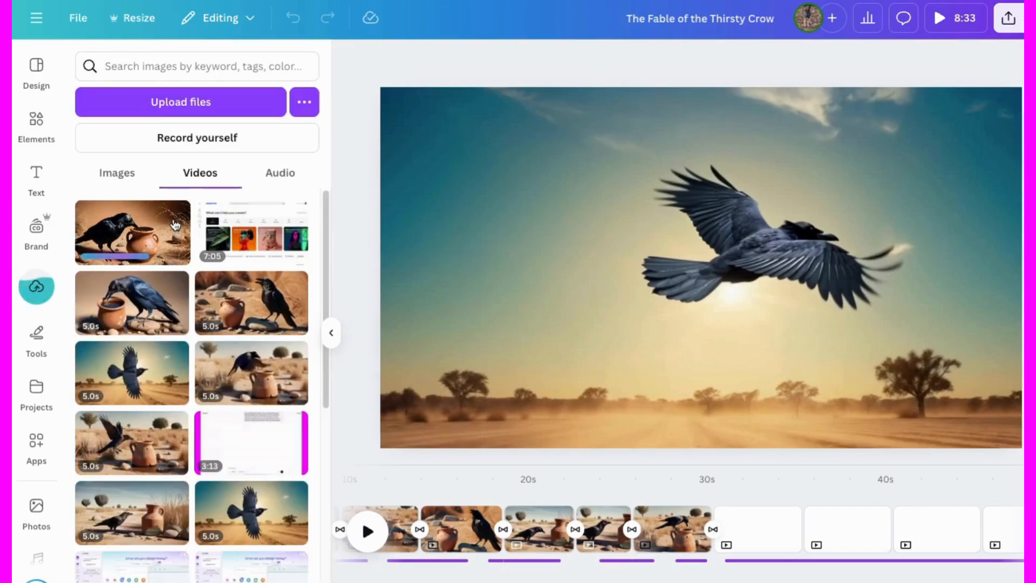
Step: Place the newly uploaded crow clip on the first blank page after page 7 and make it fill the page as background
{"action": "left_click", "coordinate": [758, 544]}
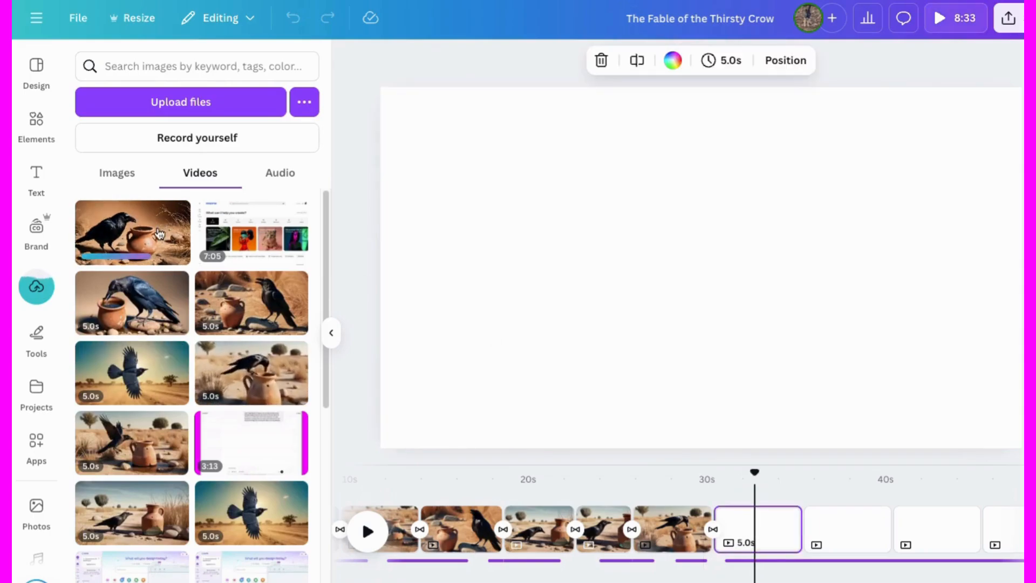
{"action": "left_click", "coordinate": [132, 232]}
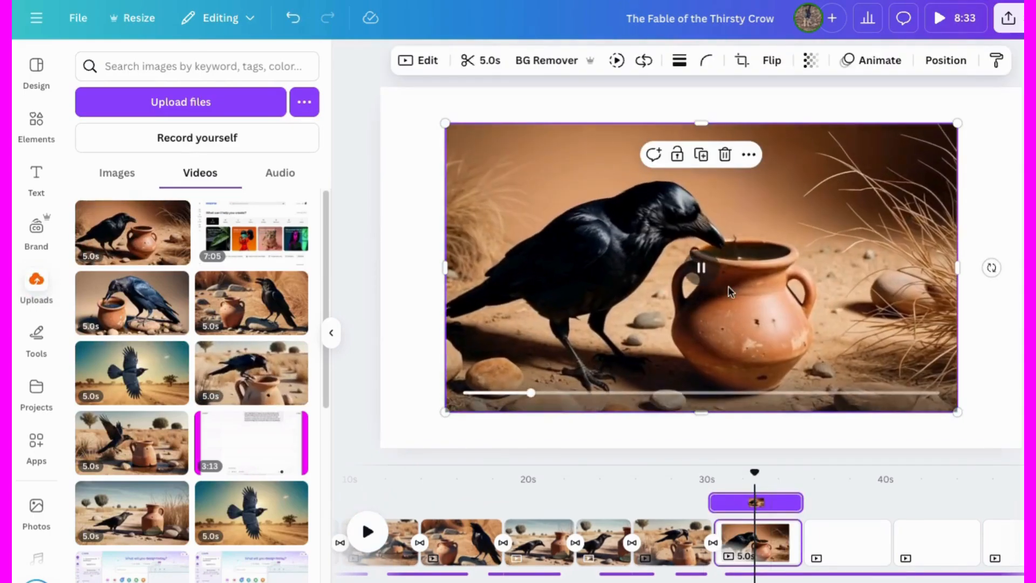
{"action": "left_click", "coordinate": [749, 155]}
{"action": "left_click", "coordinate": [795, 563]}
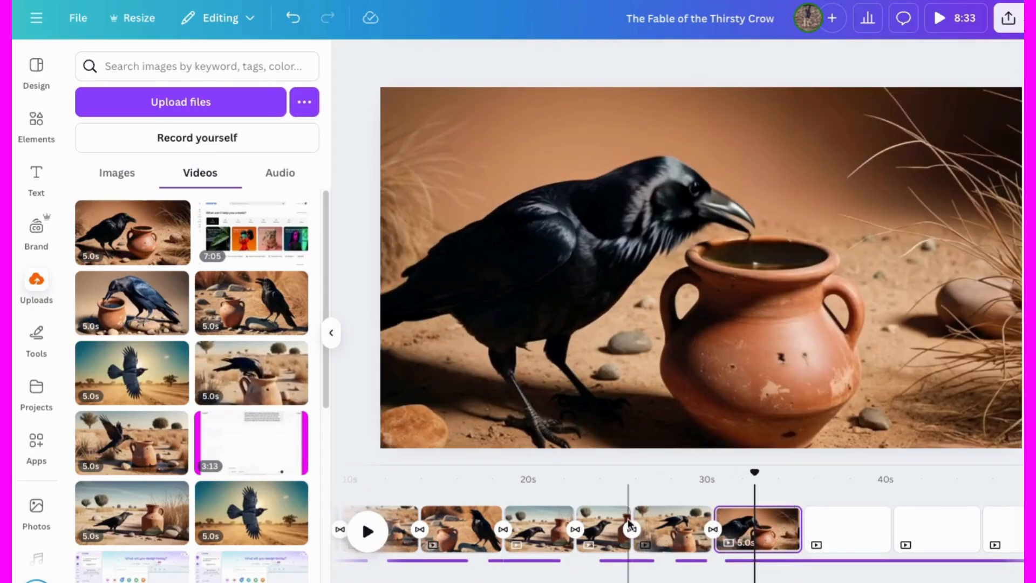
Step: Check the transition settings between the third and fourth clips, and leave them by selecting the next blank page
{"action": "left_click", "coordinate": [421, 530]}
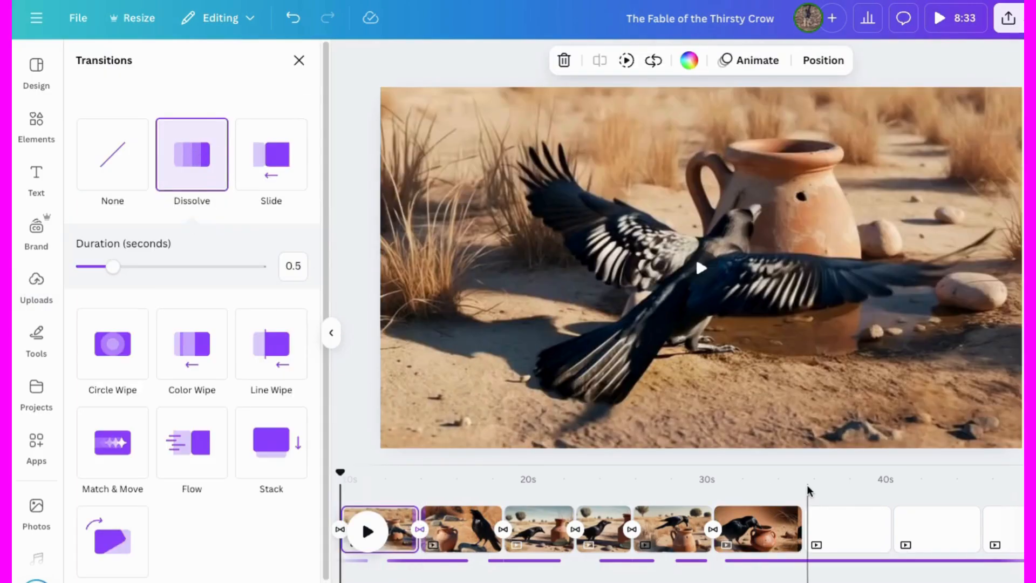
{"action": "left_click", "coordinate": [810, 490]}
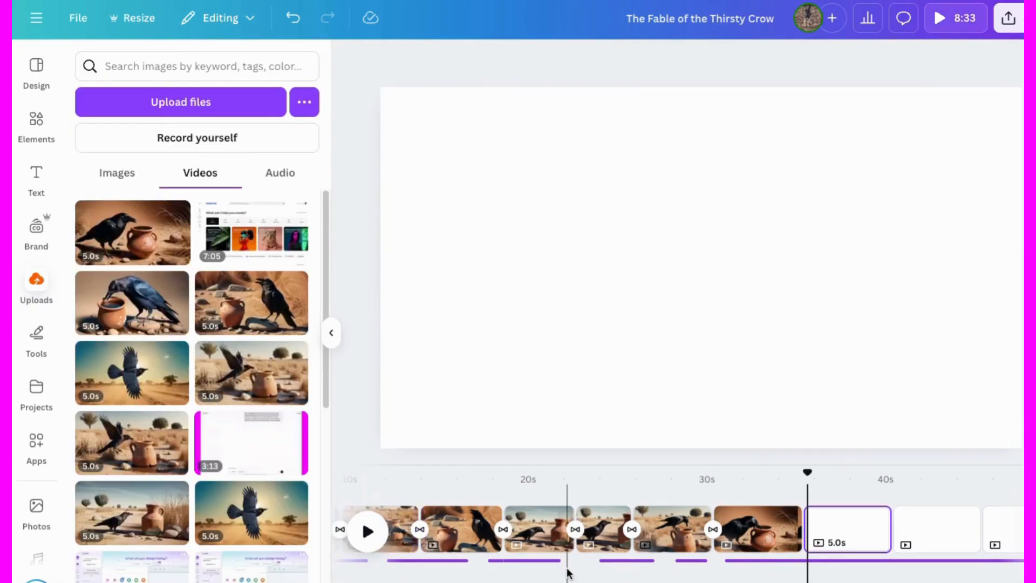
{"action": "scroll", "coordinate": [615, 529], "scroll_direction": "left", "scroll_amount": 5}
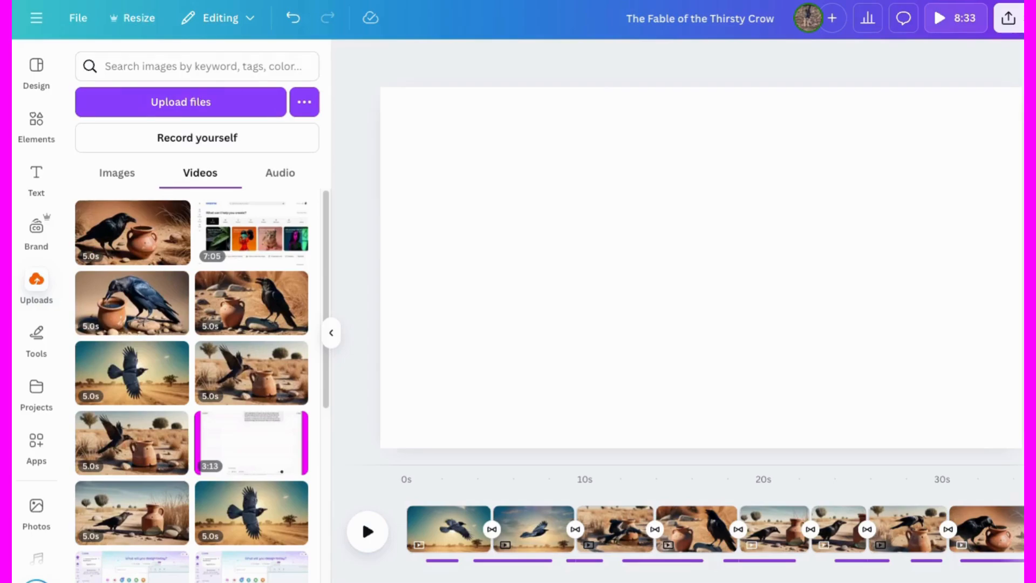
Step: Upload the crow sound effects an_ominous-crow-call-255173.mp3, crow-94164.mp3 and crow-39377.mp3, and preview each one
{"action": "left_click_drag", "start_coordinate": [12, 334], "coordinate": [202, 321]}
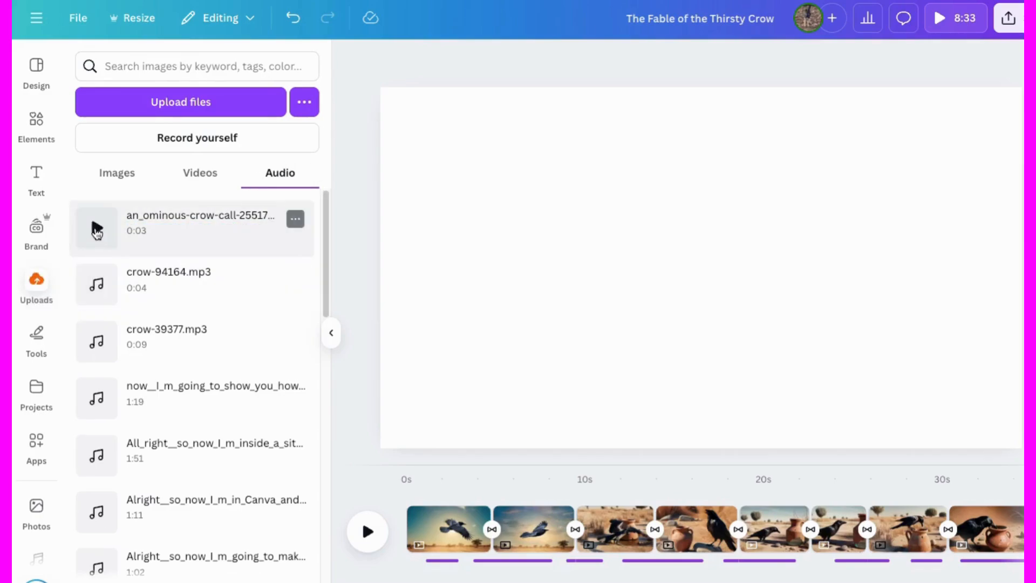
{"action": "left_click", "coordinate": [97, 230]}
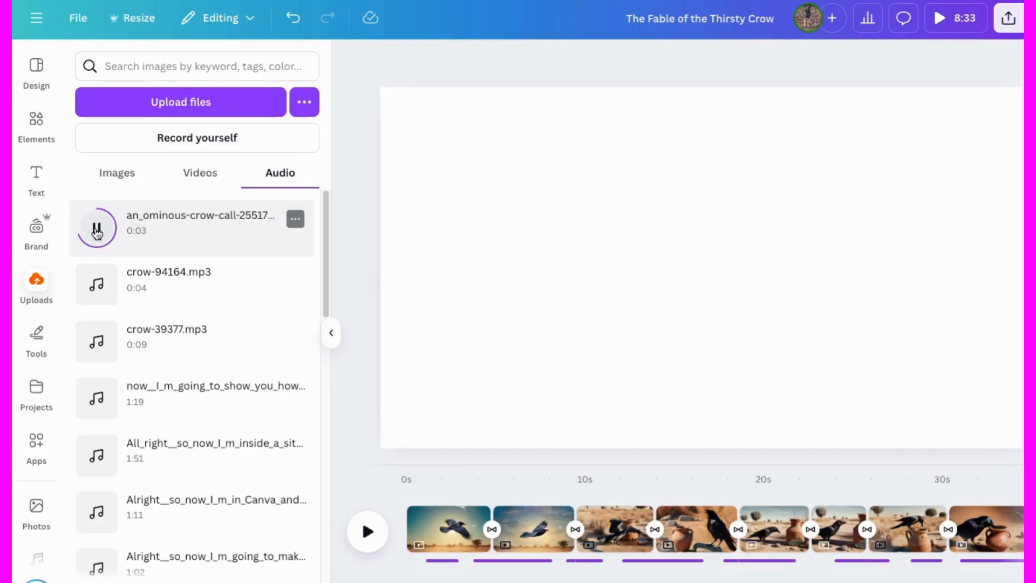
{"action": "mouse_move", "coordinate": [97, 288]}
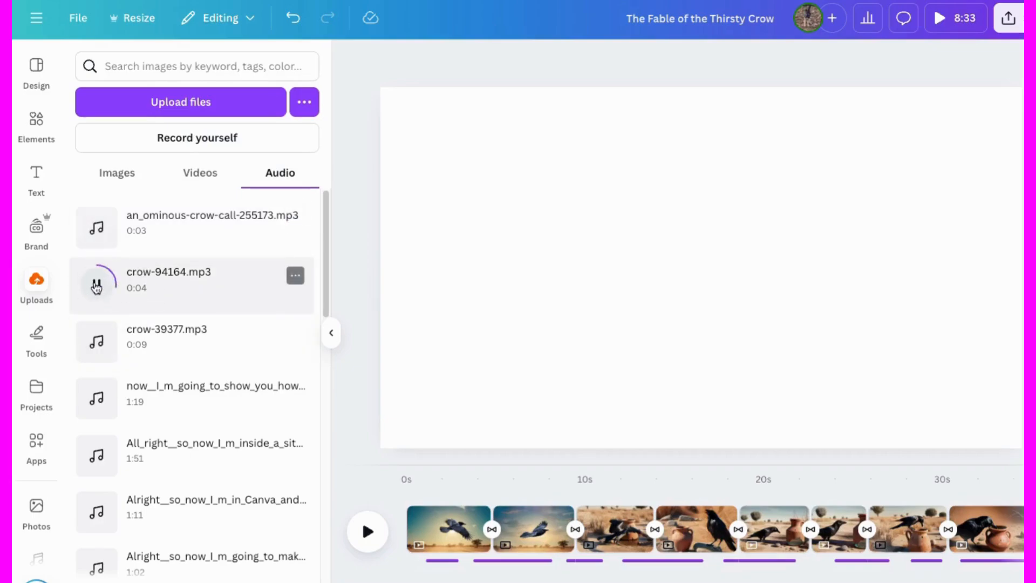
{"action": "left_click", "coordinate": [96, 343]}
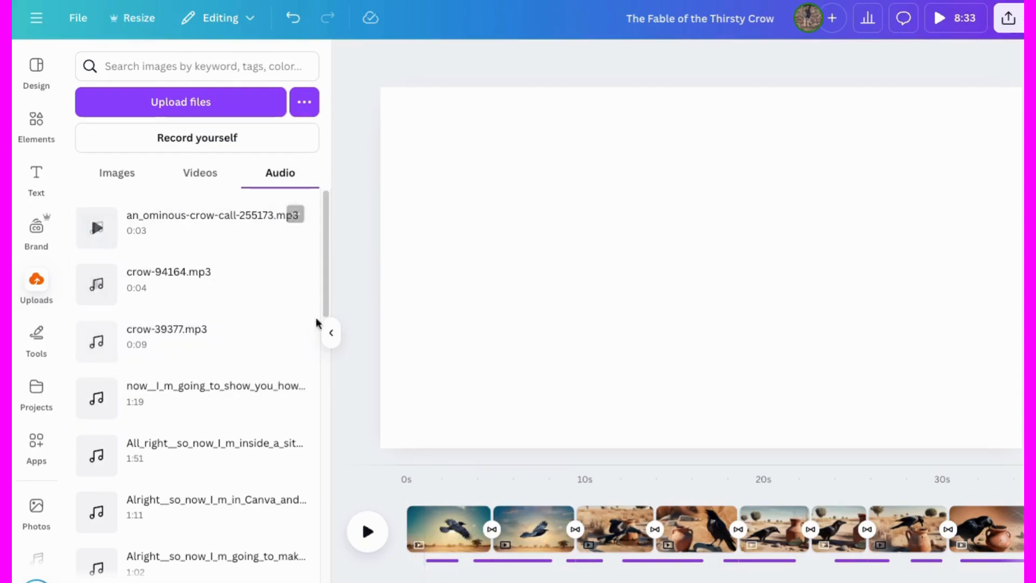
Step: Add the an_ominous-crow-call-255173.mp3 sound about 1 second into the first clip, lower its volume to 34, and return the playhead to the start
{"action": "left_click", "coordinate": [439, 524]}
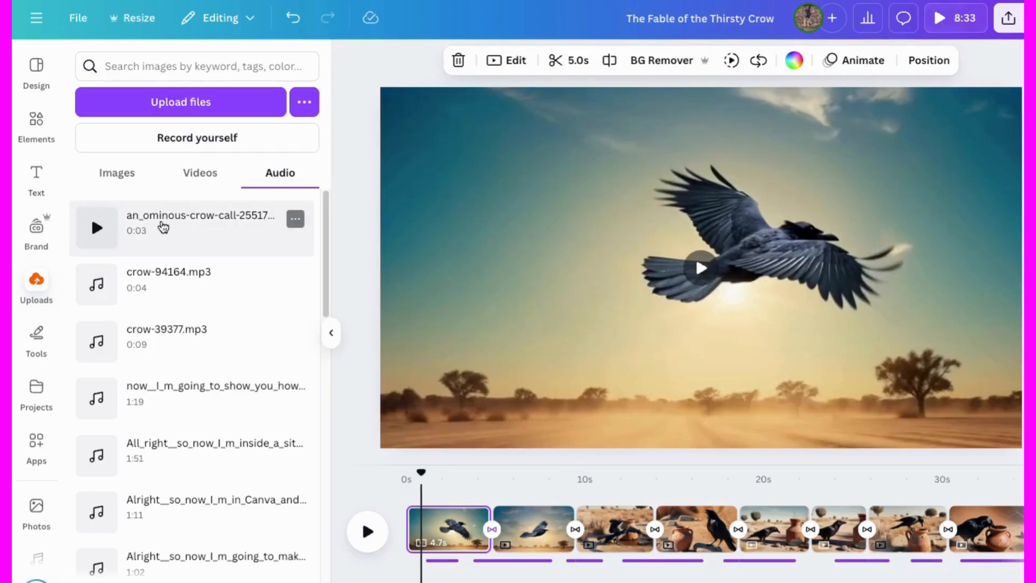
{"action": "left_click", "coordinate": [163, 227]}
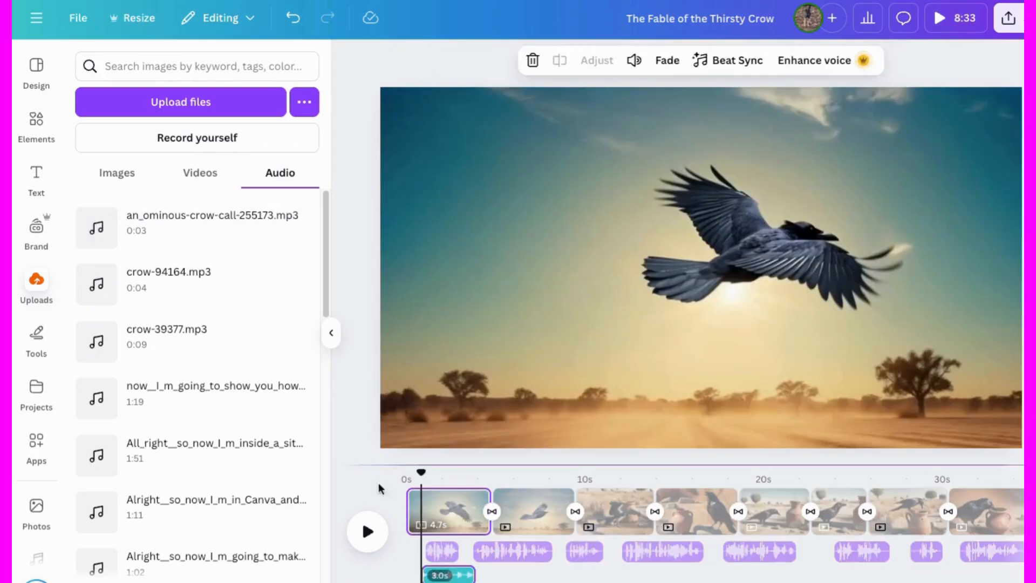
{"action": "left_click", "coordinate": [633, 63]}
{"action": "left_click_drag", "start_coordinate": [595, 111], "coordinate": [567, 124]}
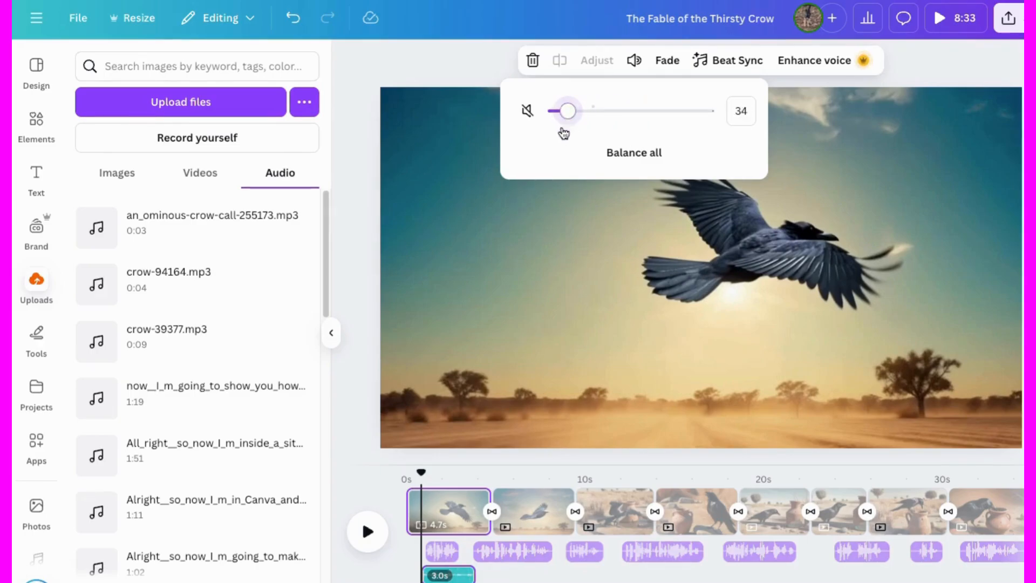
{"action": "left_click_drag", "start_coordinate": [422, 474], "coordinate": [406, 474]}
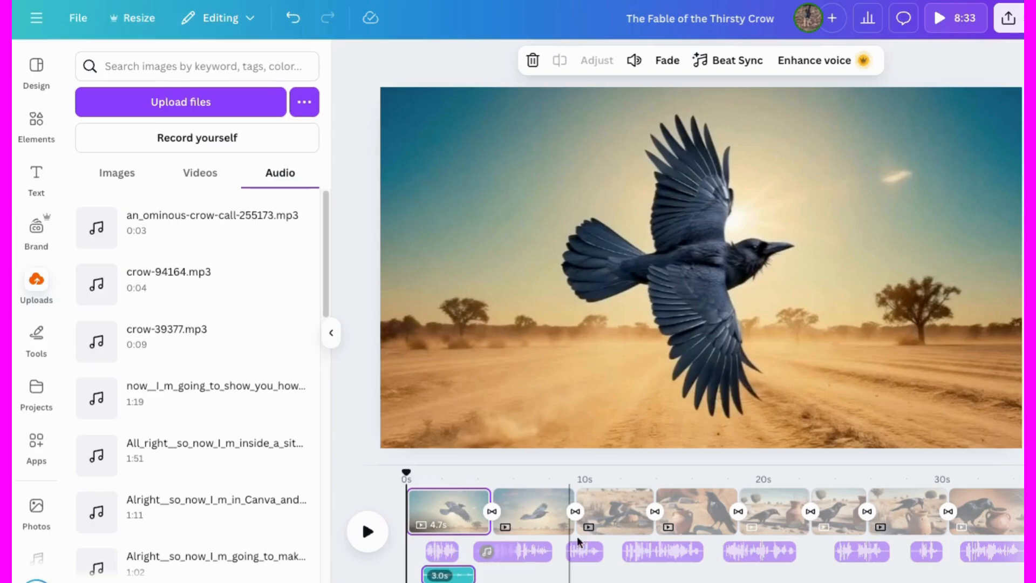
Step: Add the crow-94164.mp3 sound partway through the fourth clip, where the crow opens its beak beside the pot, and lower its volume to 32
{"action": "scroll", "coordinate": [398, 564], "scroll_direction": "right", "scroll_amount": 5}
{"action": "left_click", "coordinate": [473, 512]}
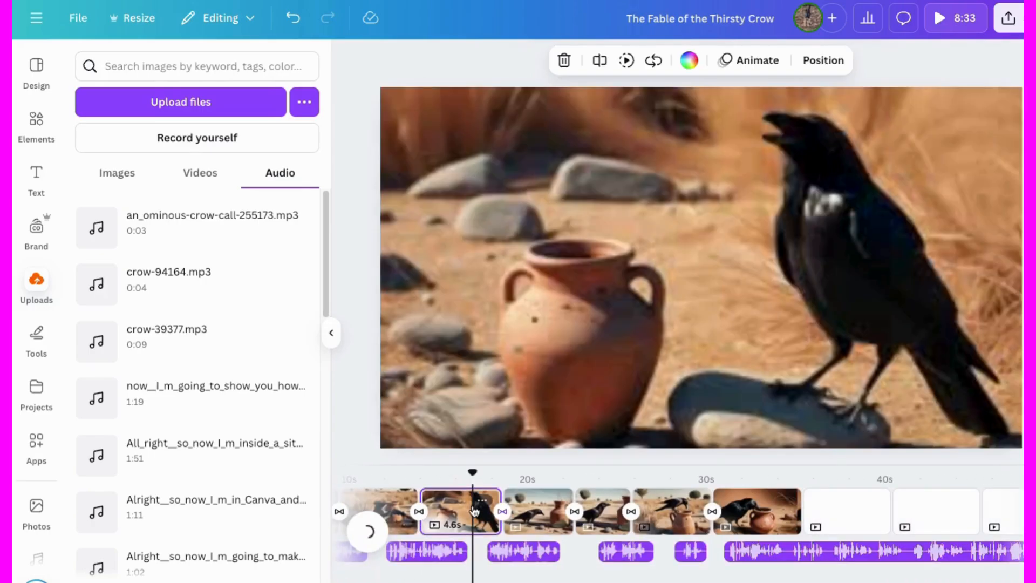
{"action": "left_click_drag", "start_coordinate": [473, 474], "coordinate": [529, 473]}
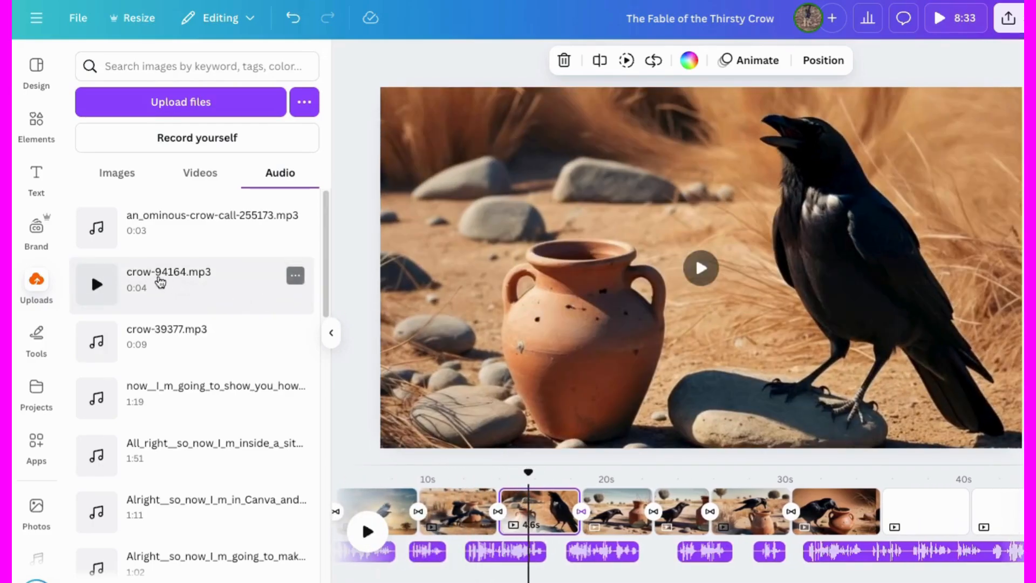
{"action": "left_click", "coordinate": [180, 286]}
{"action": "left_click", "coordinate": [631, 59]}
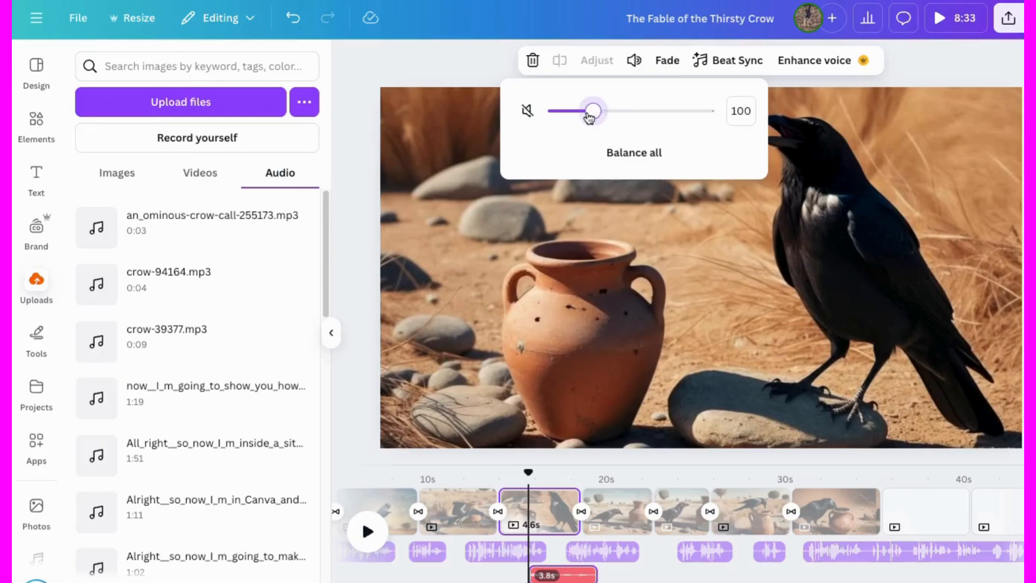
{"action": "left_click_drag", "start_coordinate": [570, 113], "coordinate": [567, 111]}
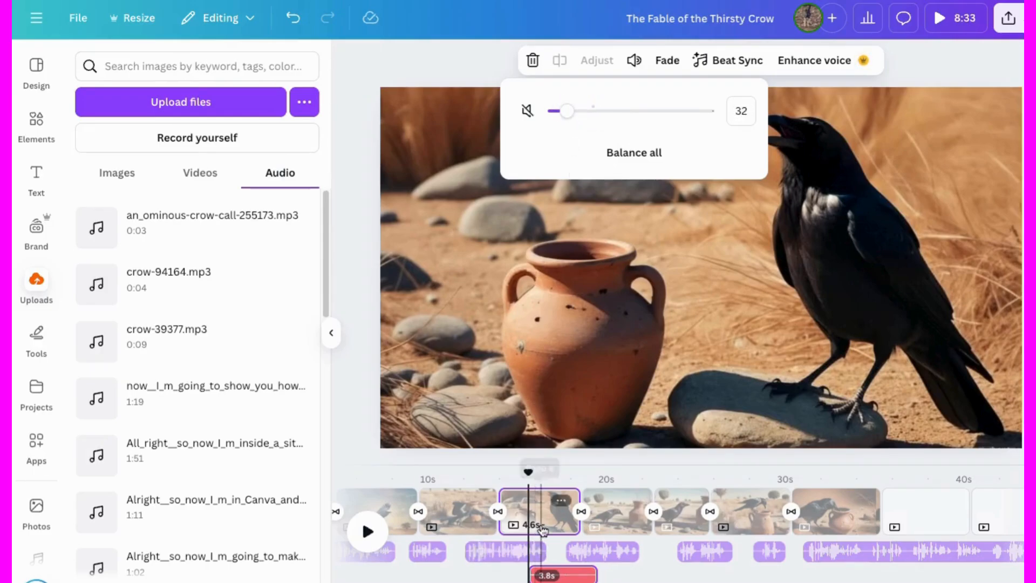
Step: Look over the timeline's clips and blank pages, check the scene prompts around Scenes 4 to 6 in ChatGPT, and return to the Canva design
{"action": "scroll", "coordinate": [378, 572], "scroll_direction": "left", "scroll_amount": 3}
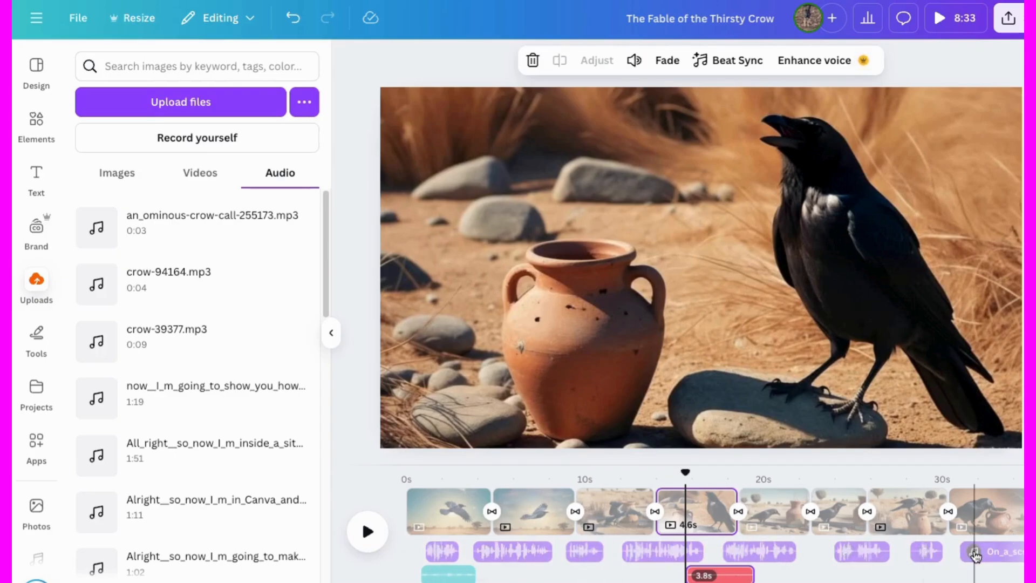
{"action": "scroll", "coordinate": [363, 578], "scroll_direction": "right", "scroll_amount": 3}
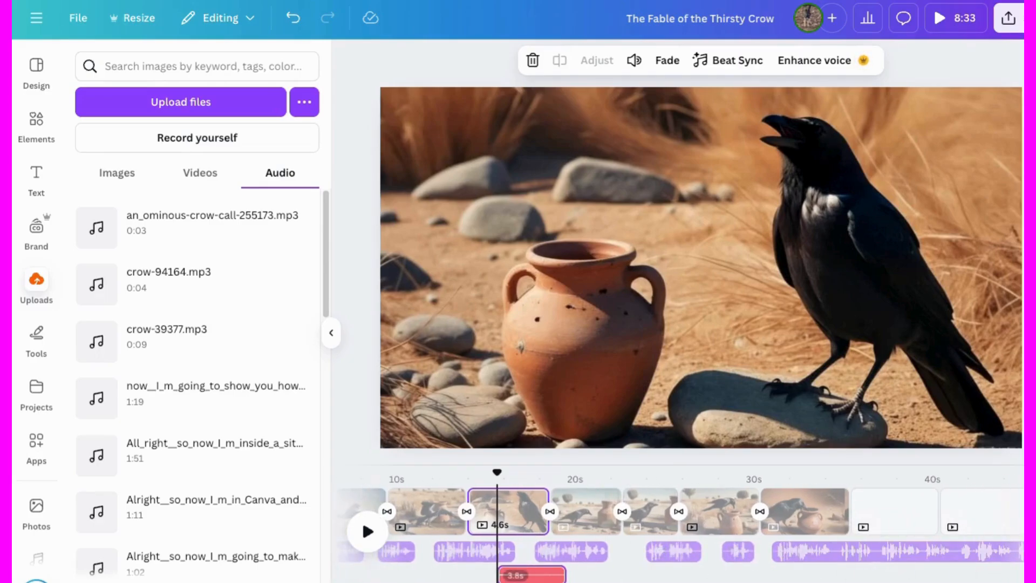
{"action": "scroll", "coordinate": [680, 513], "scroll_direction": "right", "scroll_amount": 3}
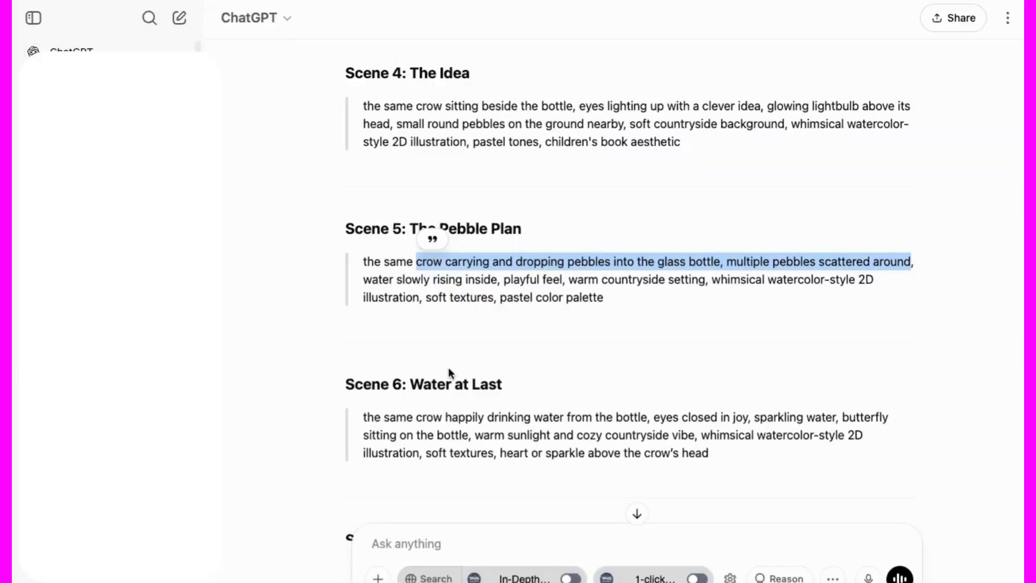
{"action": "scroll", "coordinate": [474, 282], "scroll_direction": "up", "scroll_amount": 2}
{"action": "scroll", "coordinate": [488, 297], "scroll_direction": "down", "scroll_amount": 2}
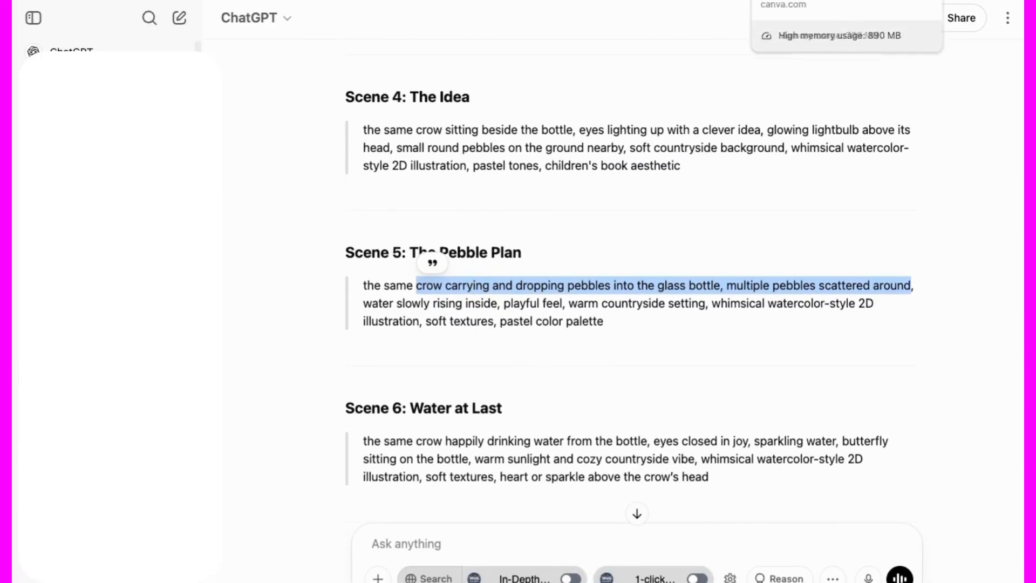
{"action": "left_click", "coordinate": [838, 2]}
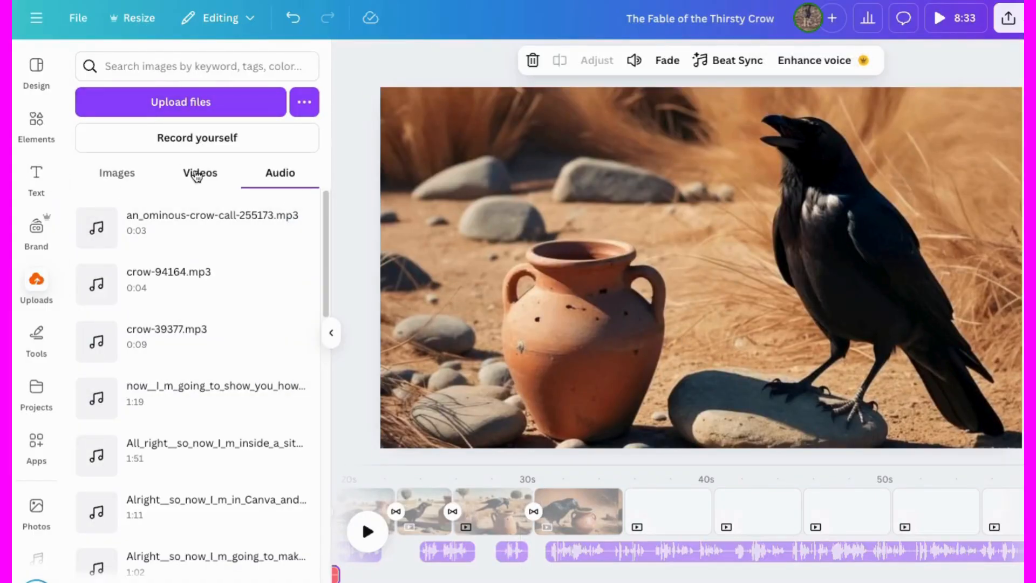
Step: Show the uploaded videos, then play the story from the beginning and pause it early in the fifth clip to check the crow sounds
{"action": "left_click", "coordinate": [197, 174]}
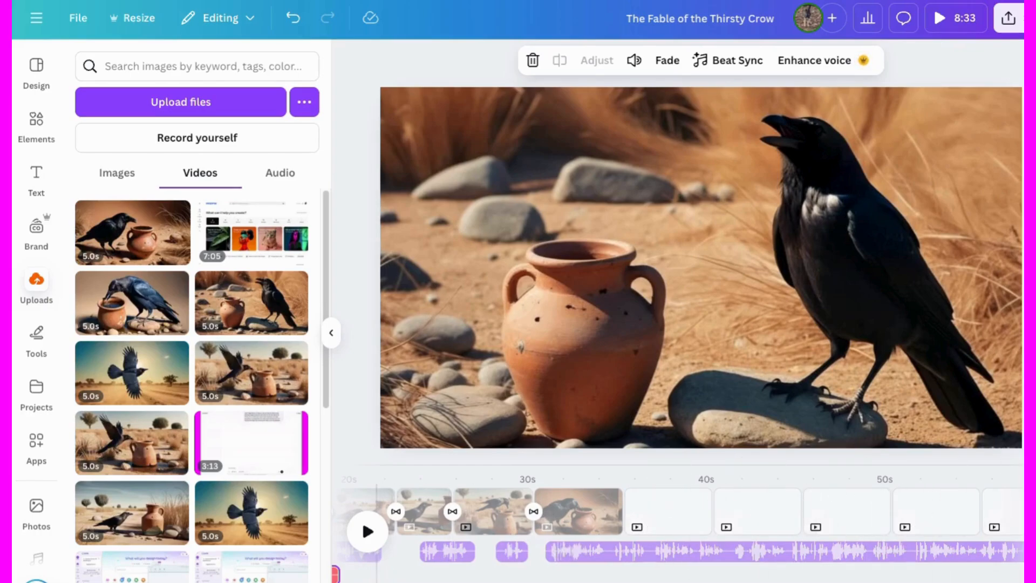
{"action": "scroll", "coordinate": [398, 551], "scroll_direction": "left", "scroll_amount": 3}
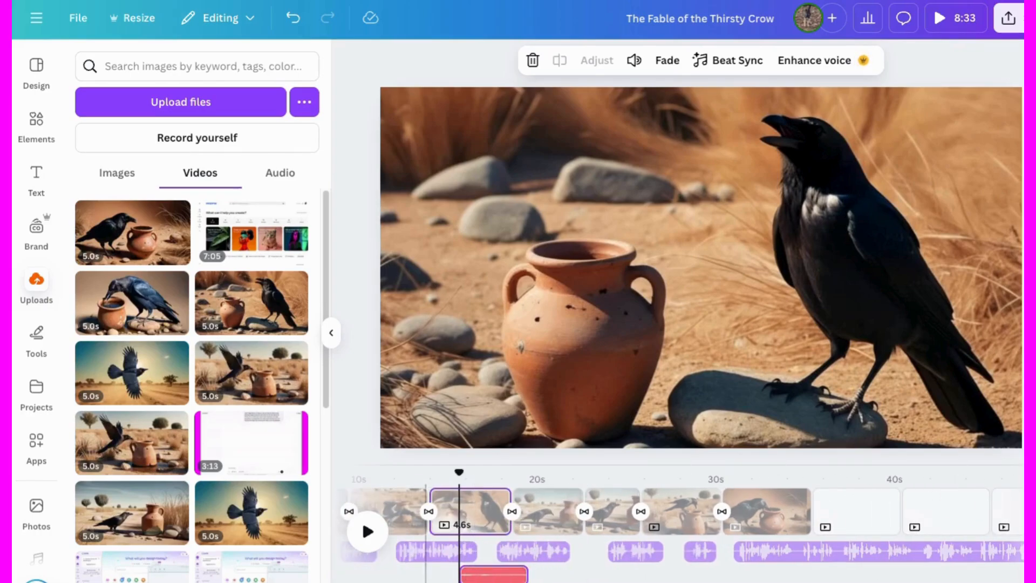
{"action": "scroll", "coordinate": [398, 551], "scroll_direction": "left", "scroll_amount": 4}
{"action": "scroll", "coordinate": [442, 551], "scroll_direction": "right", "scroll_amount": 4}
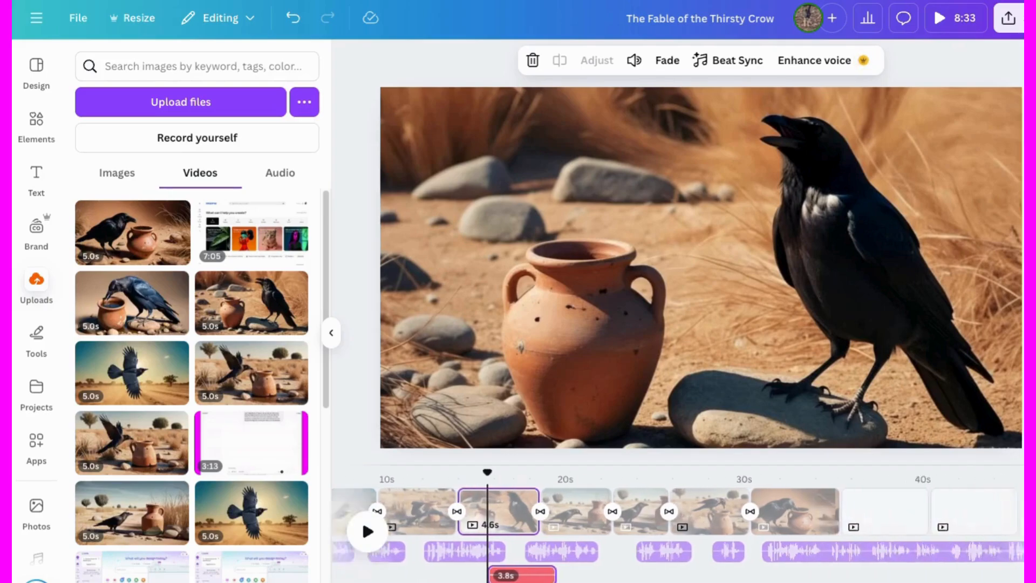
{"action": "scroll", "coordinate": [441, 550], "scroll_direction": "left", "scroll_amount": 4}
{"action": "left_click_drag", "start_coordinate": [683, 472], "coordinate": [350, 521]}
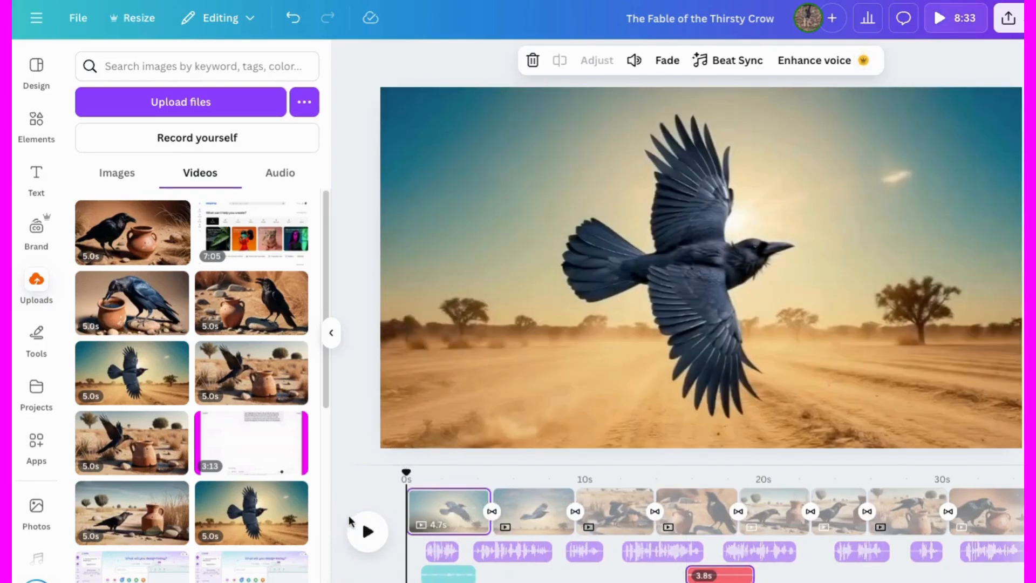
{"action": "left_click", "coordinate": [368, 533]}
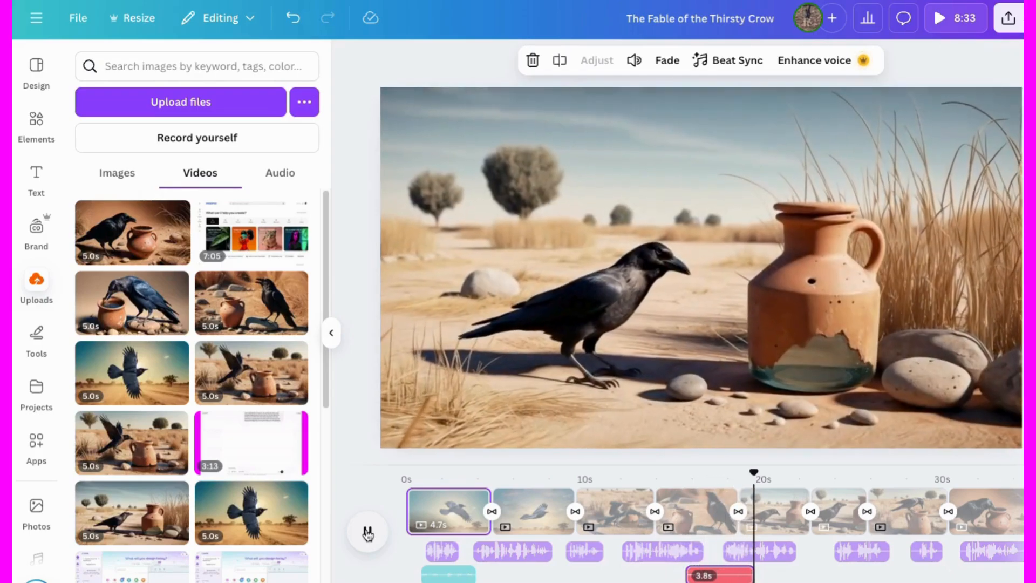
{"action": "left_click", "coordinate": [368, 533]}
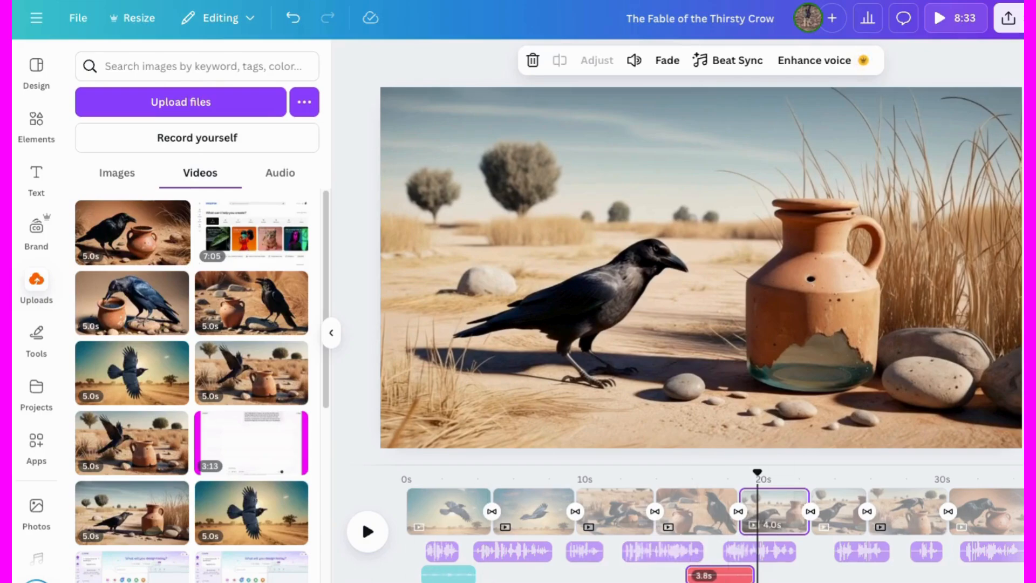
{"action": "scroll", "coordinate": [750, 540], "scroll_direction": "right", "scroll_amount": 3}
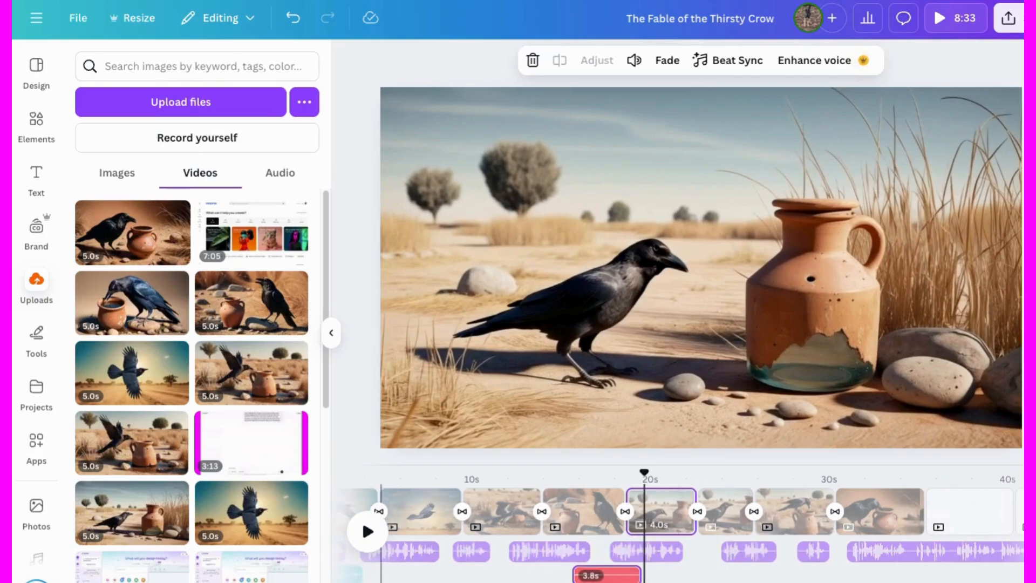
{"action": "scroll", "coordinate": [683, 524], "scroll_direction": "right", "scroll_amount": 8}
{"action": "scroll", "coordinate": [683, 524], "scroll_direction": "left", "scroll_amount": 11}
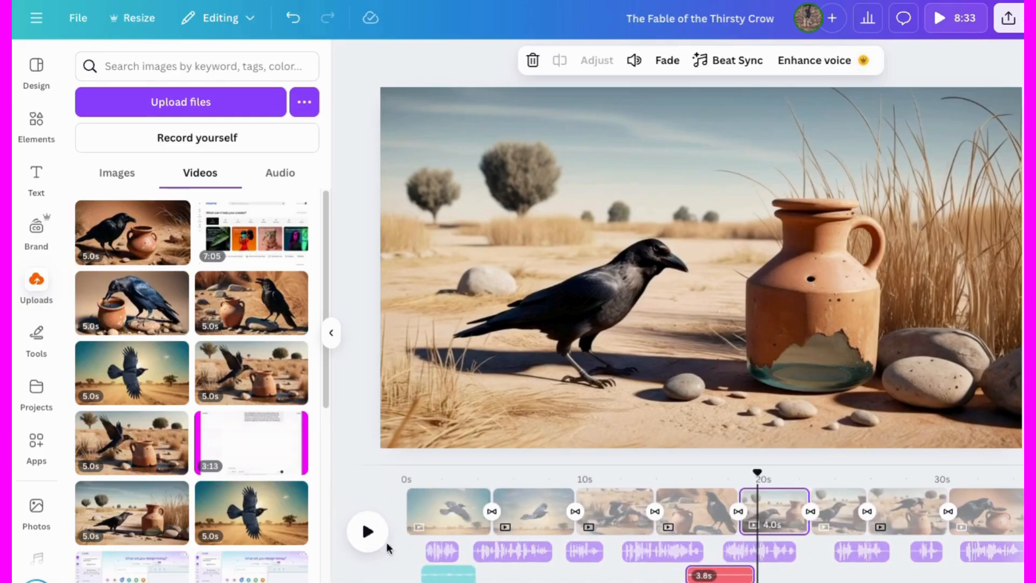